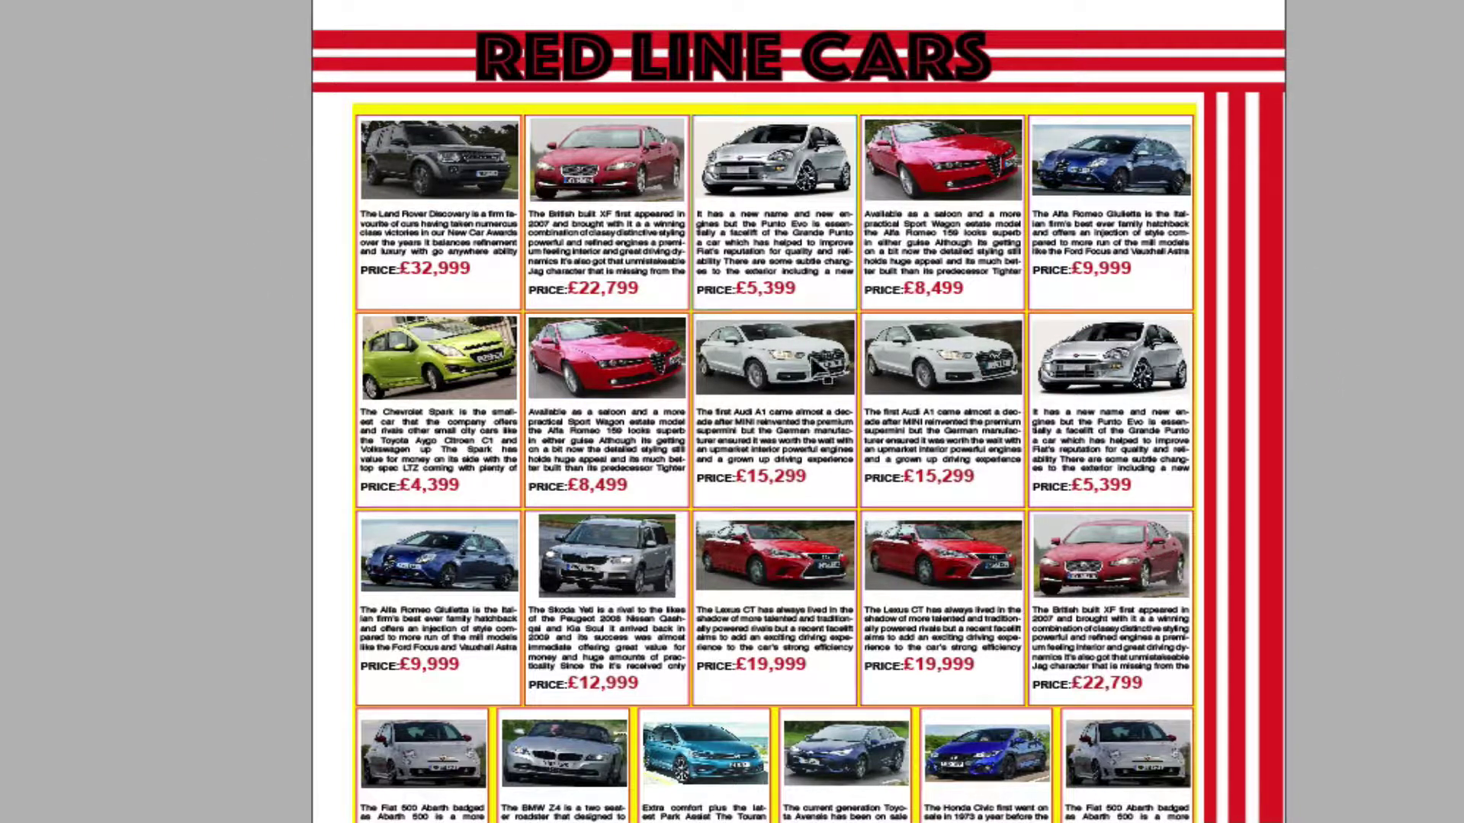
{"action": "left_click", "coordinate": [824, 732]}
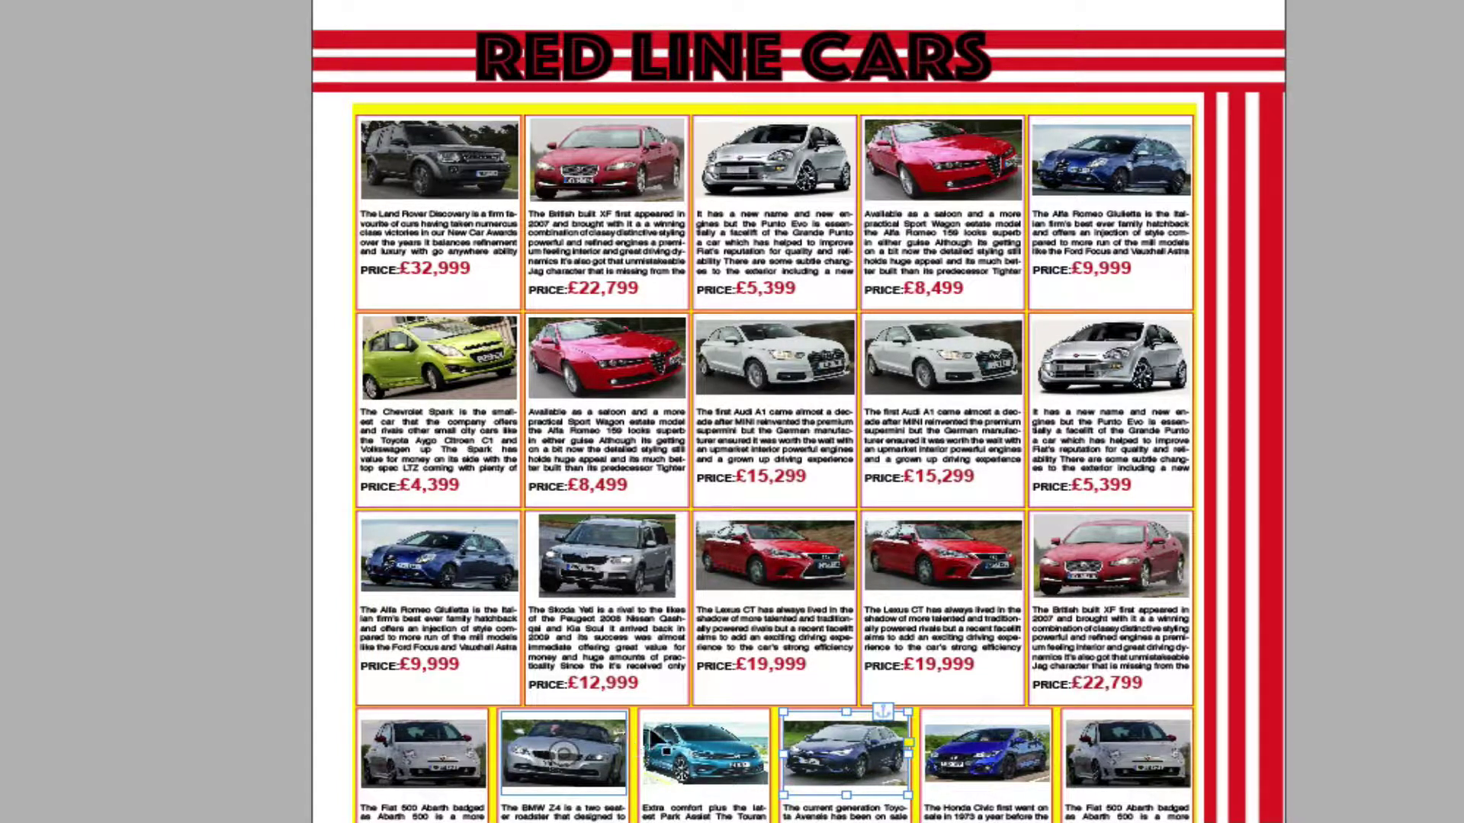
{"action": "left_click", "coordinate": [617, 196]}
{"action": "left_click", "coordinate": [639, 238]}
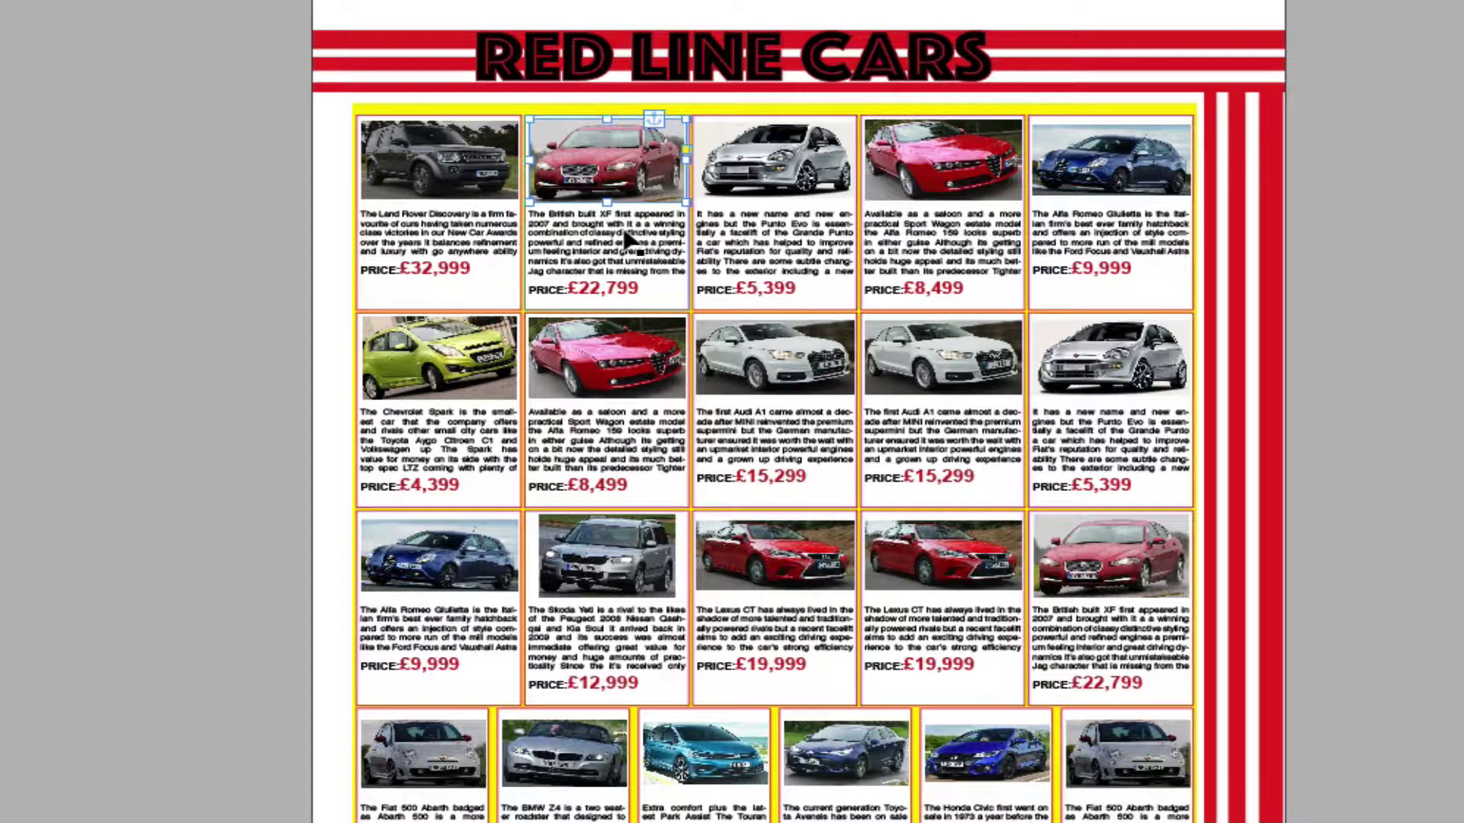
{"action": "double_click", "coordinate": [648, 288]}
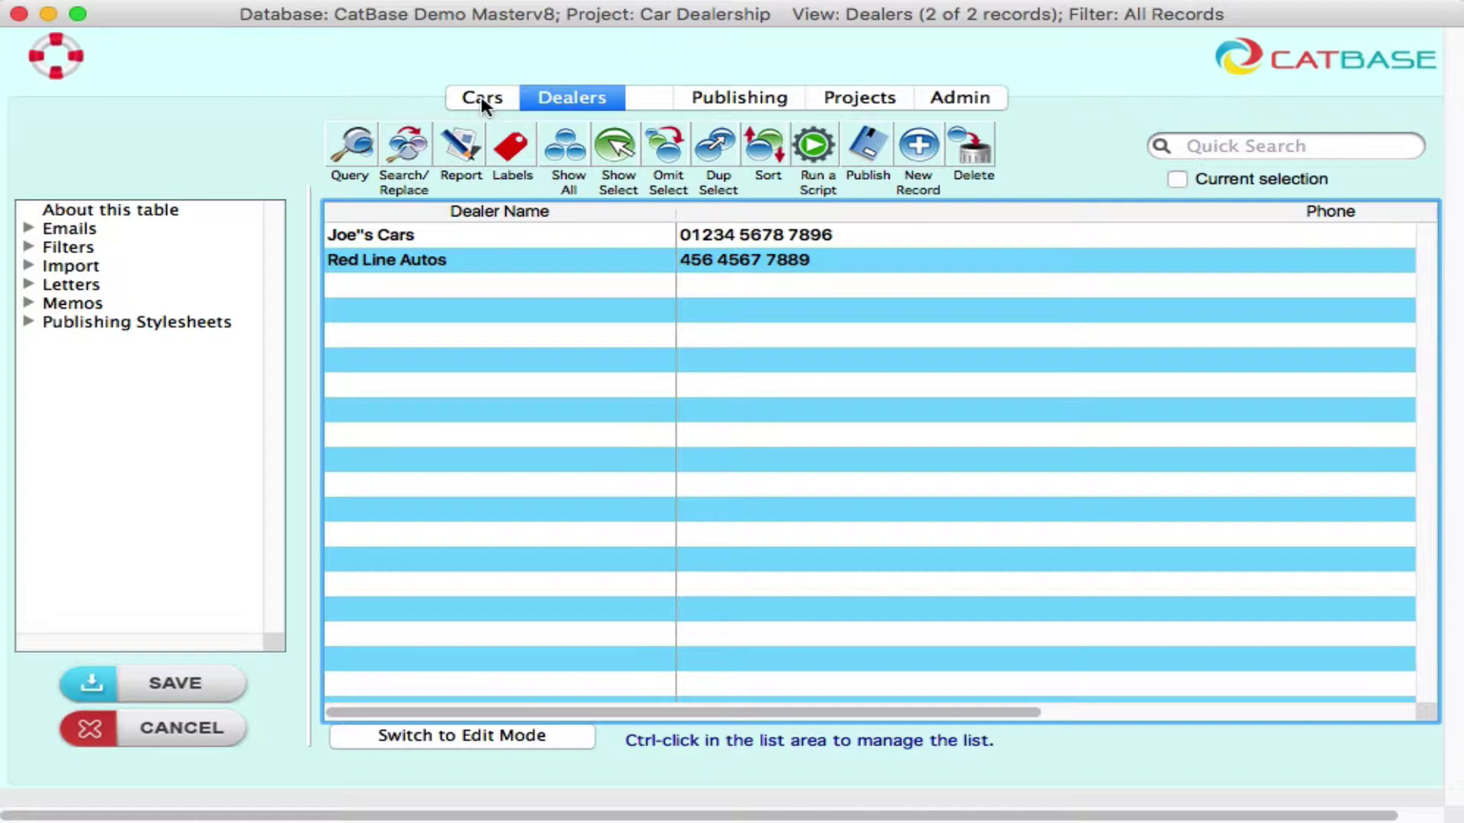
- In the Cars table, open the "small ads multi boxes" publishing stylesheet and display its text box layout settings
{"action": "left_click", "coordinate": [482, 104]}
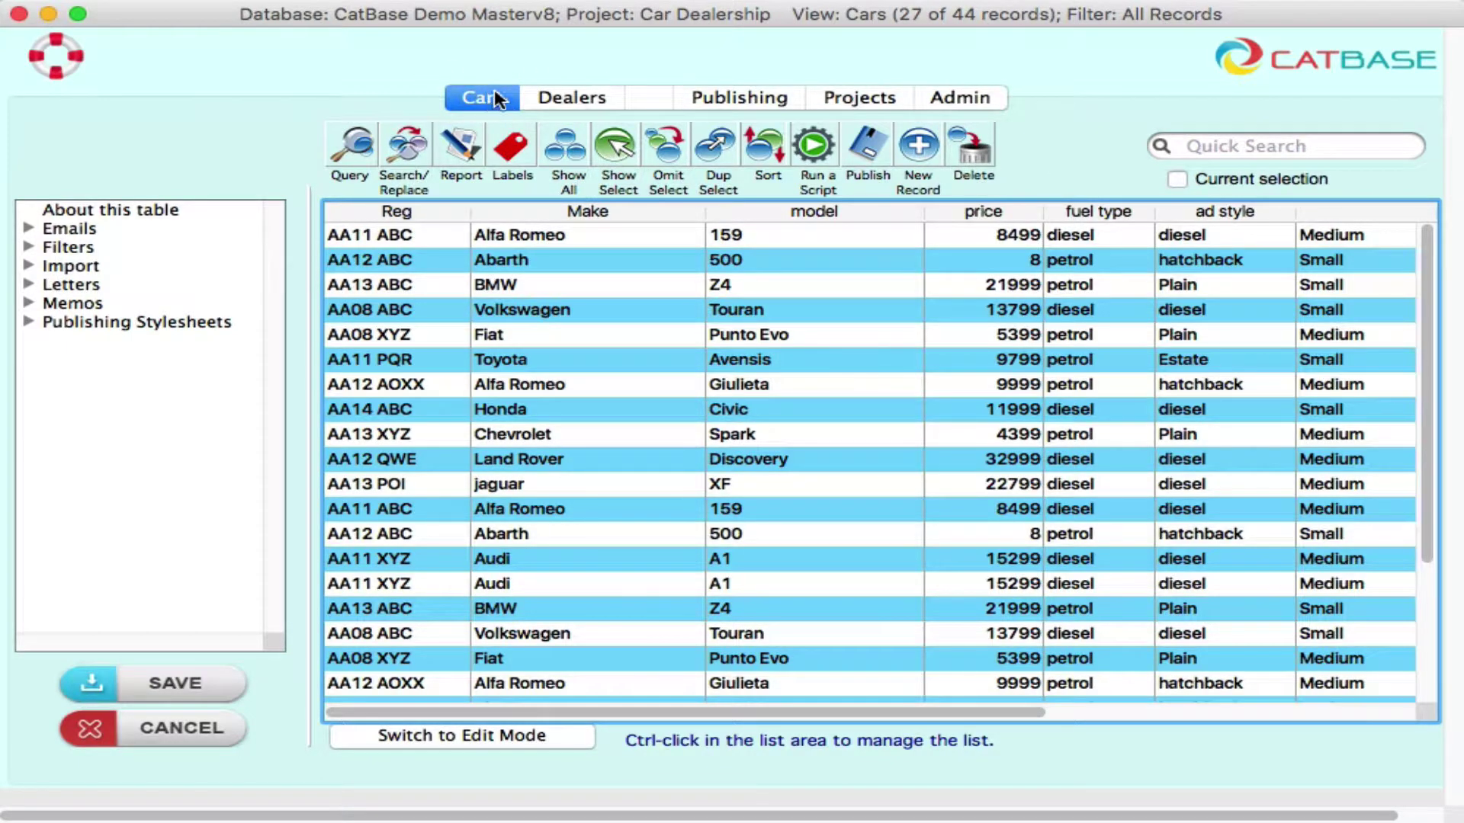
{"action": "left_click", "coordinate": [28, 325]}
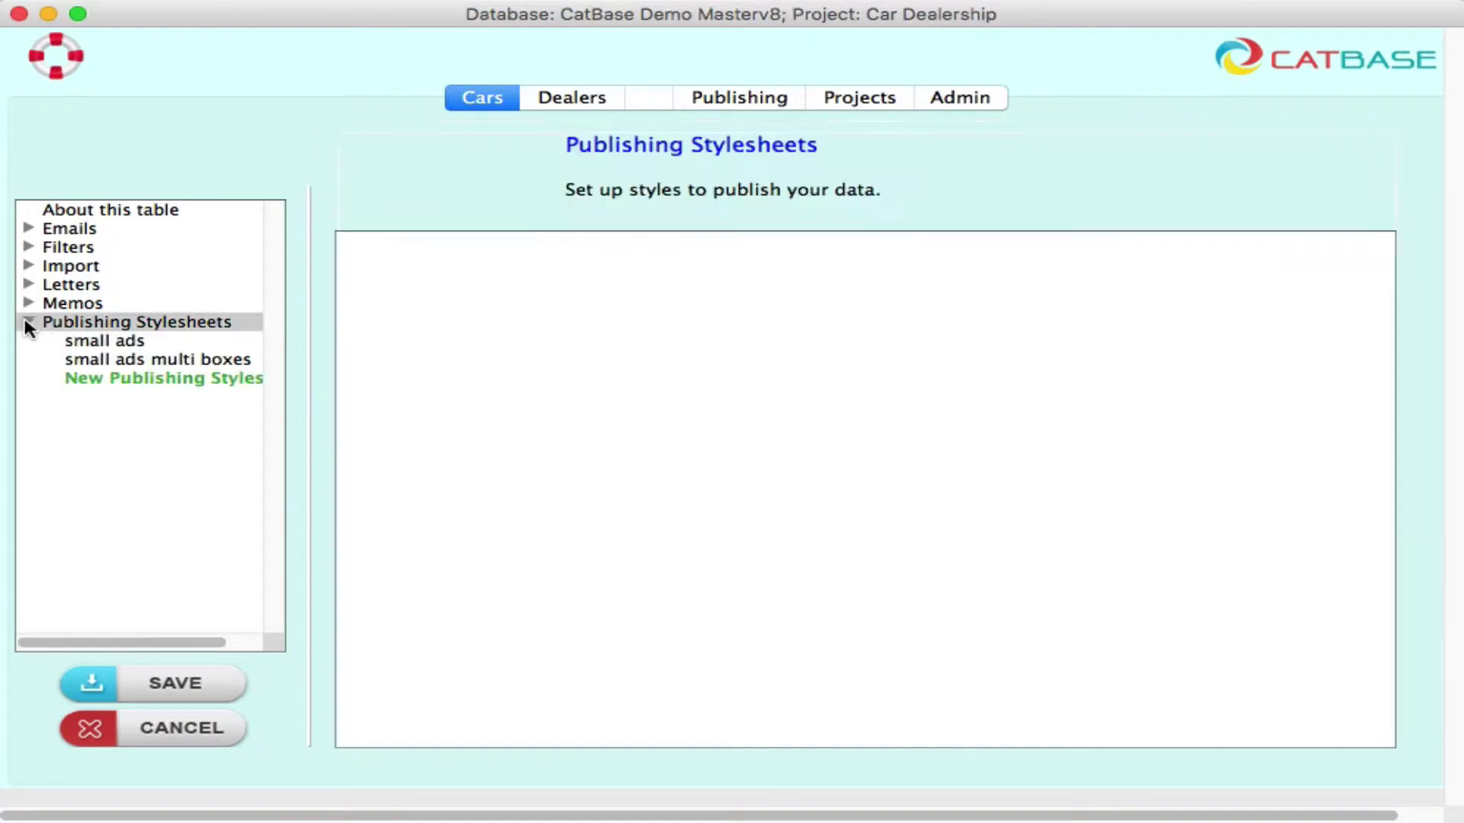
{"action": "left_click", "coordinate": [139, 360]}
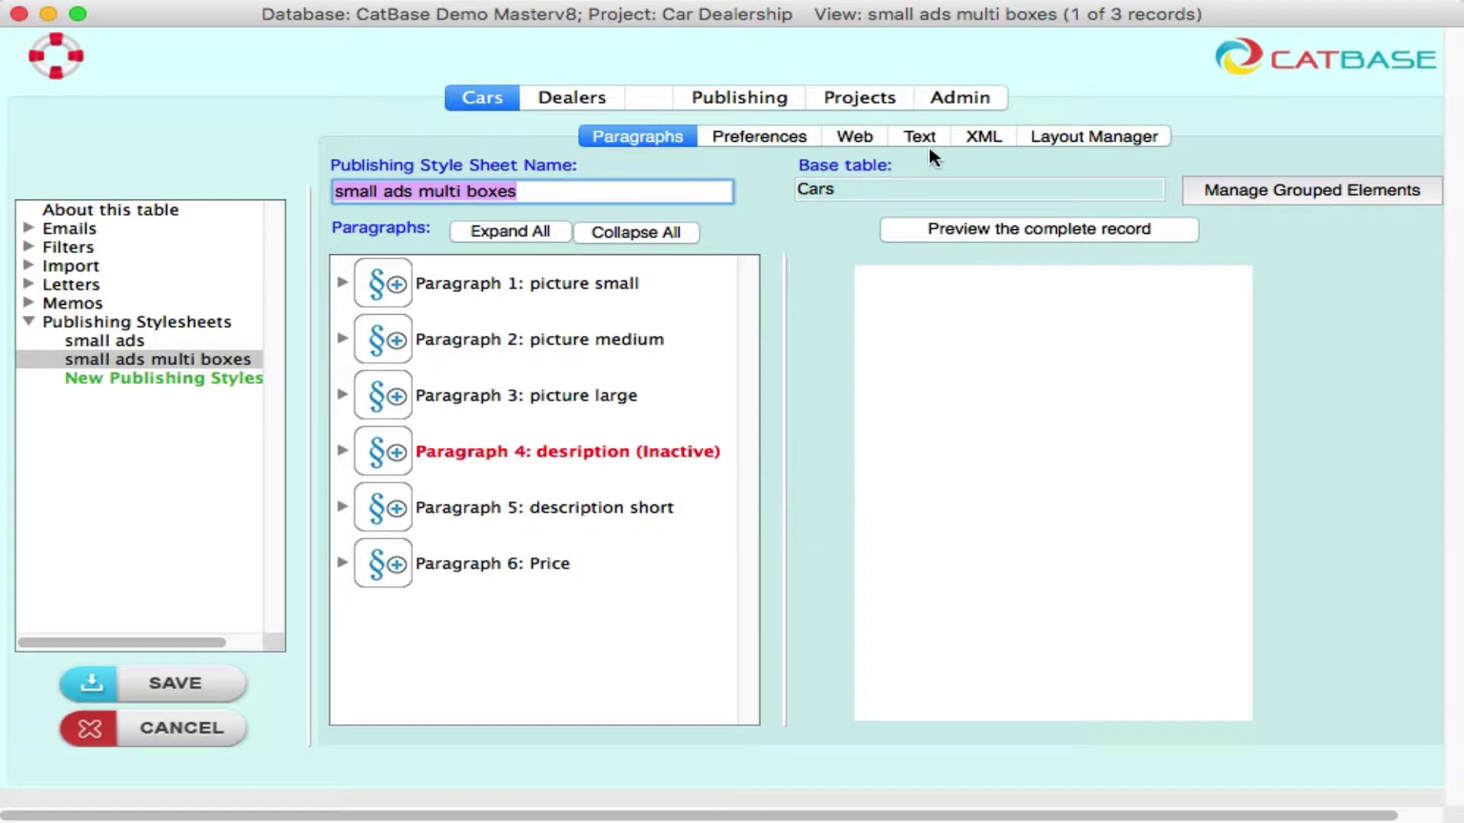
{"action": "left_click", "coordinate": [1088, 140]}
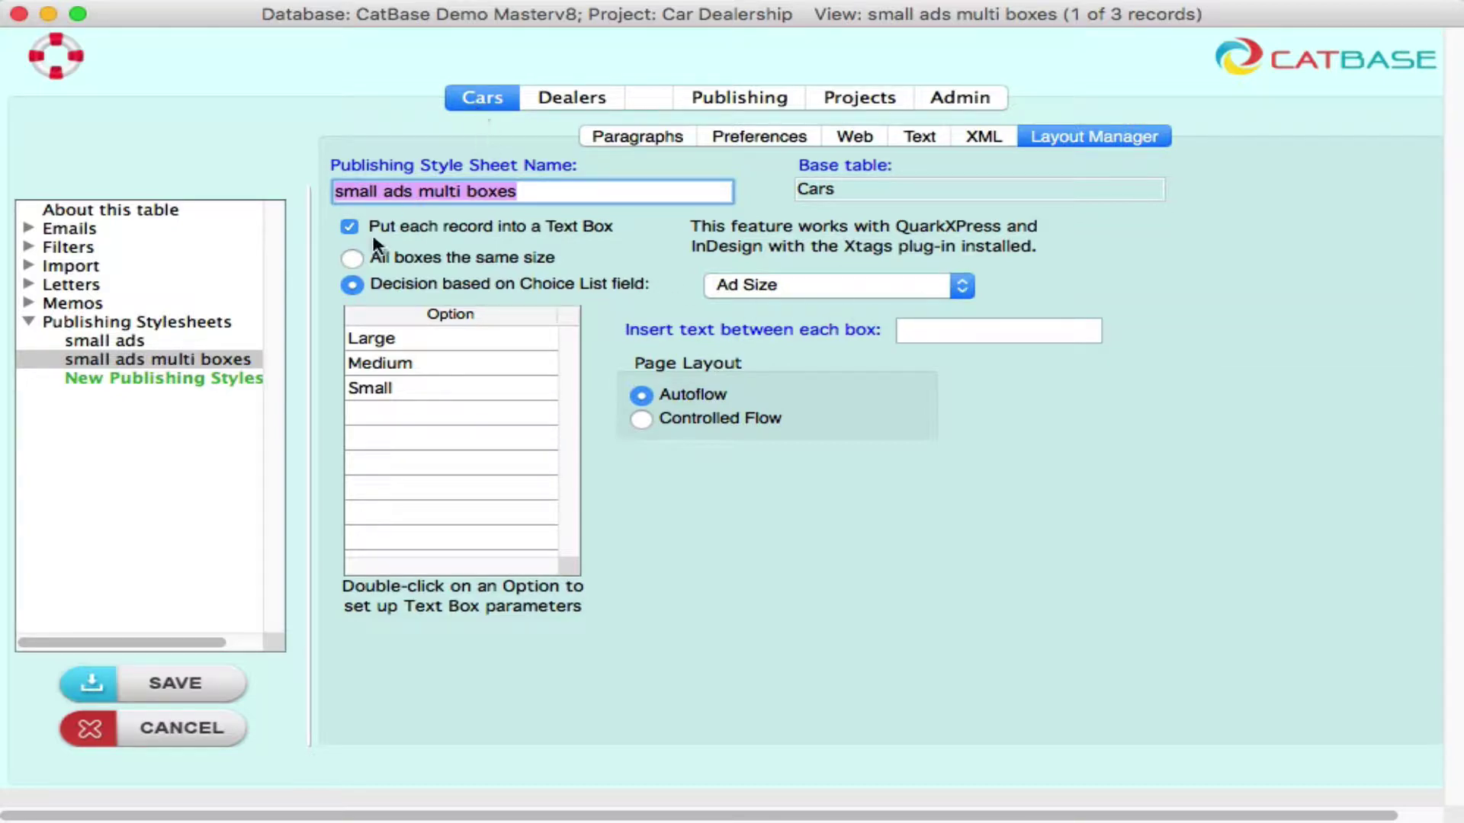
- List all active Cars records, open a Volkswagen Touran record to view its Ad Size choices, and close it without changes
{"action": "left_click", "coordinate": [31, 248]}
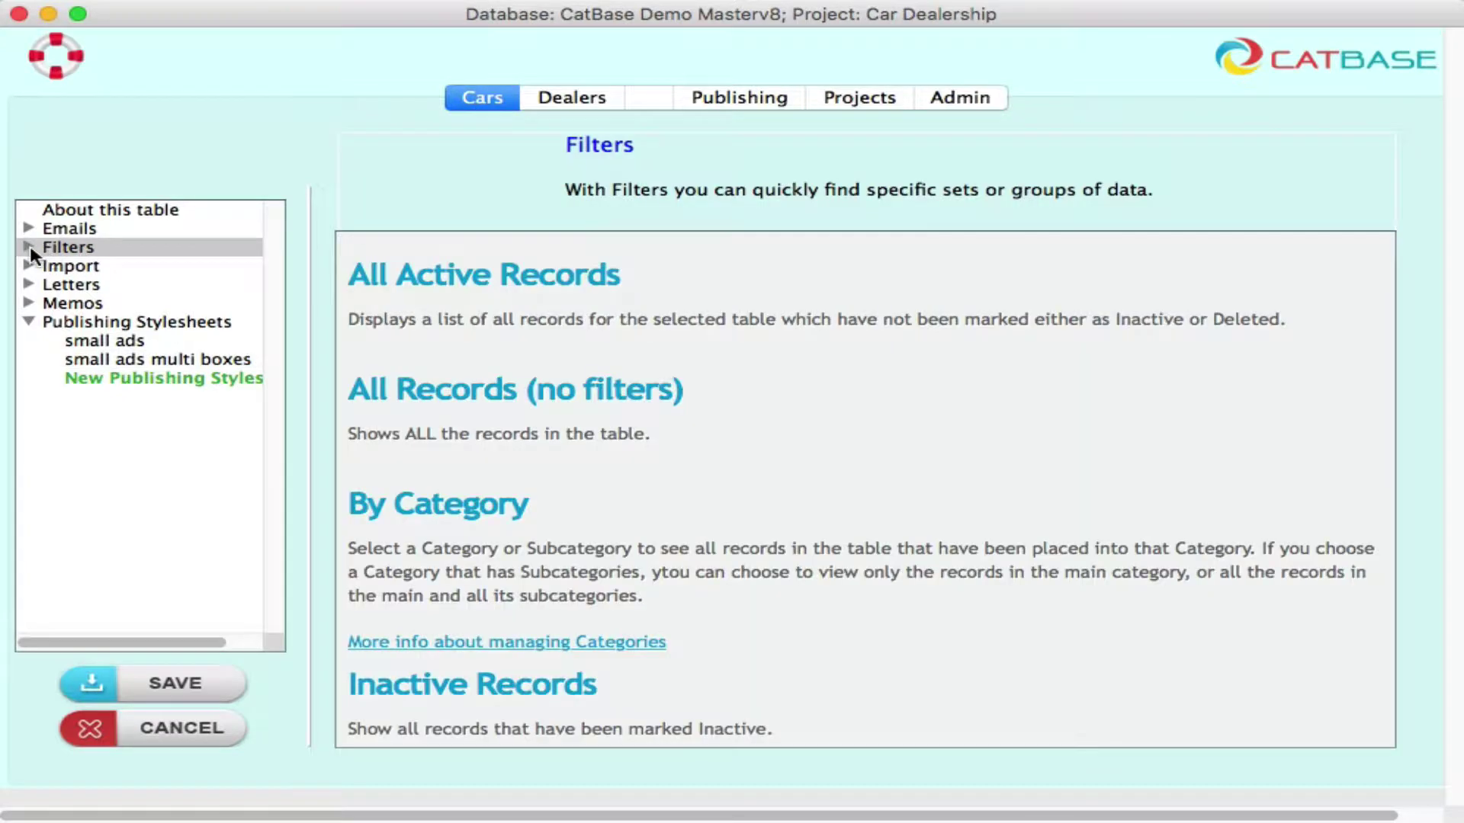
{"action": "left_click", "coordinate": [29, 247]}
{"action": "left_click", "coordinate": [125, 264]}
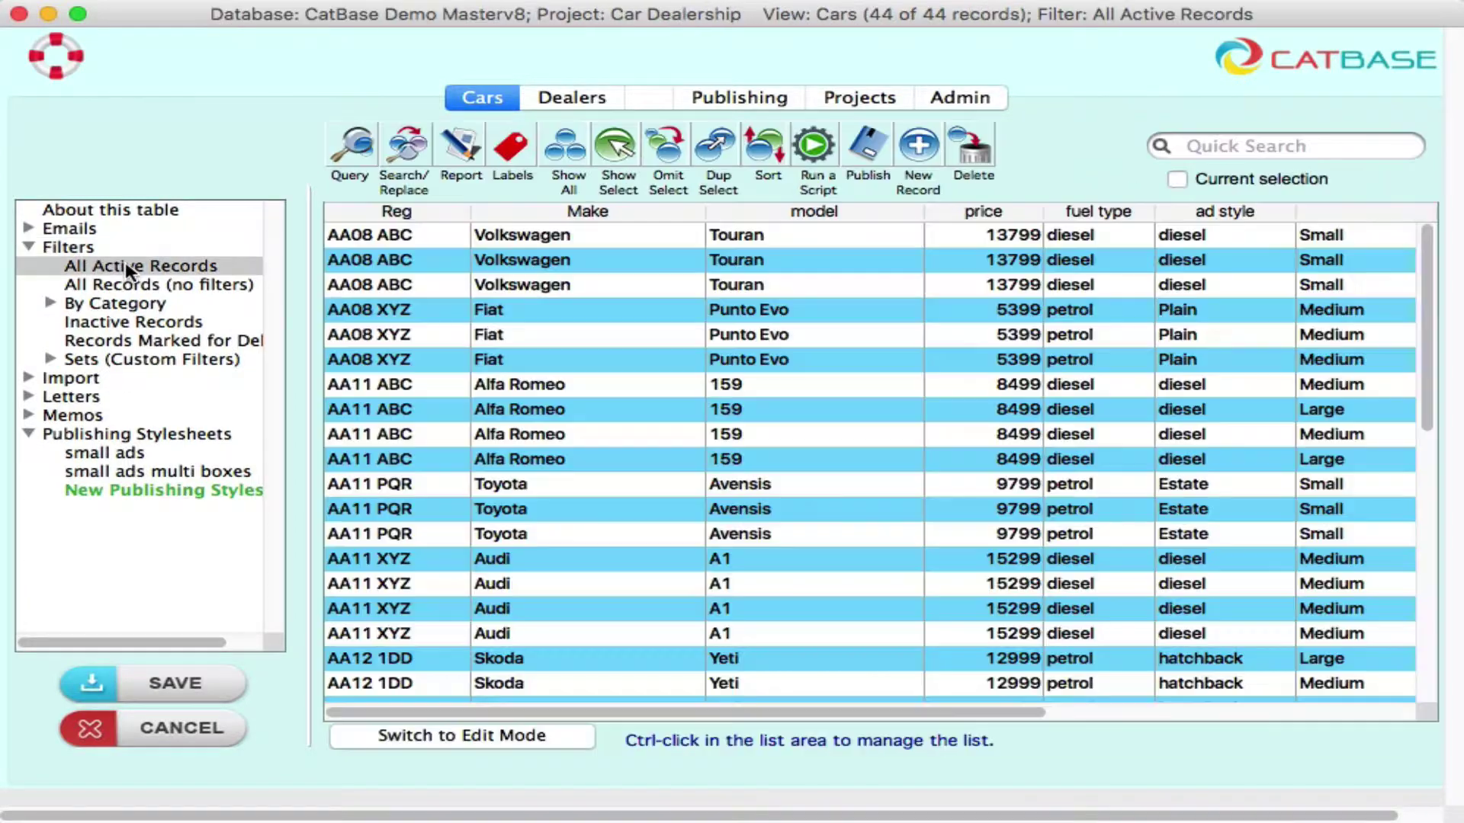
{"action": "double_click", "coordinate": [632, 259]}
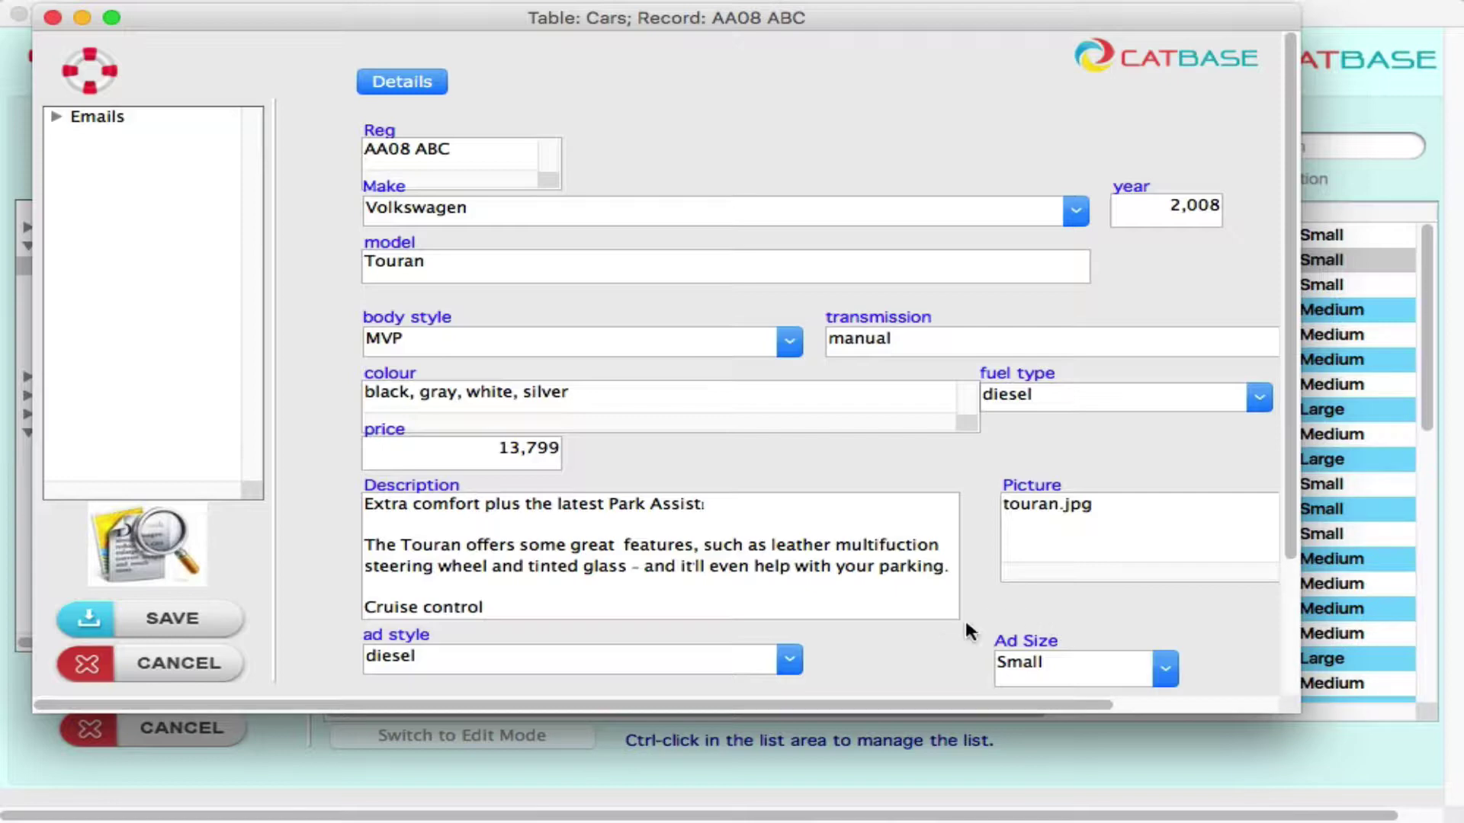
{"action": "left_click", "coordinate": [1166, 671]}
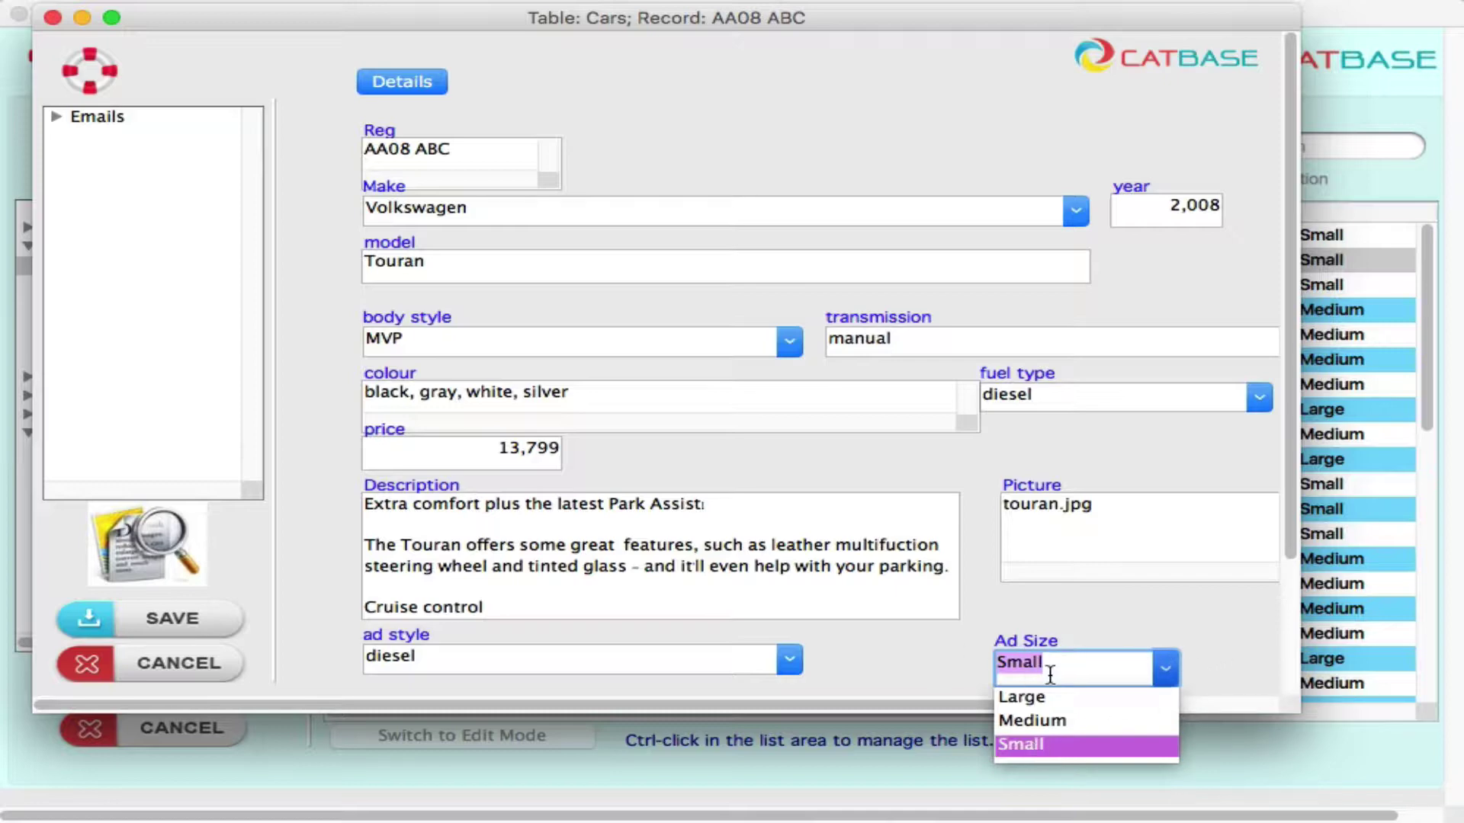
{"action": "left_click", "coordinate": [1180, 653]}
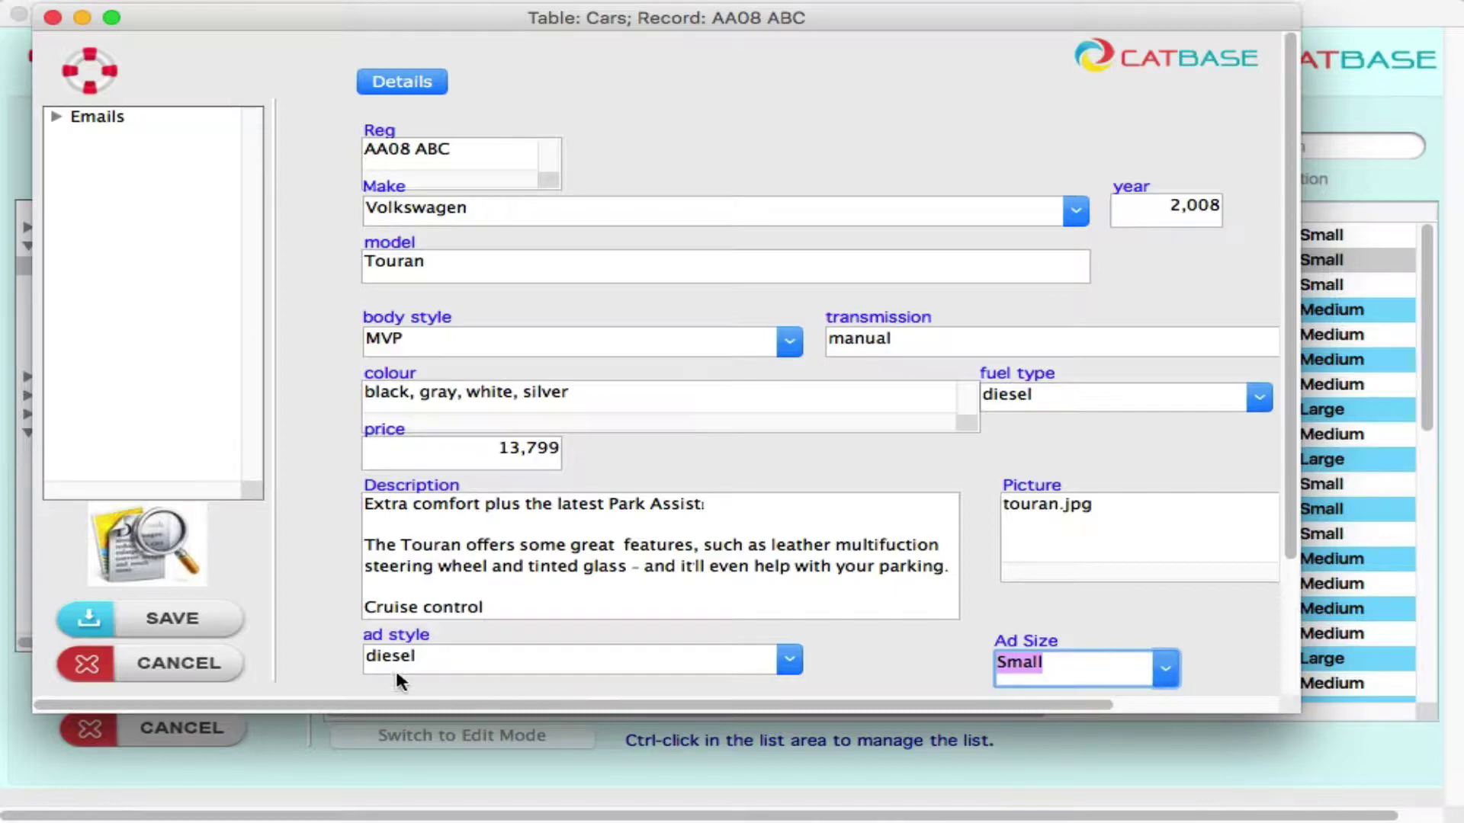
{"action": "left_click", "coordinate": [181, 653]}
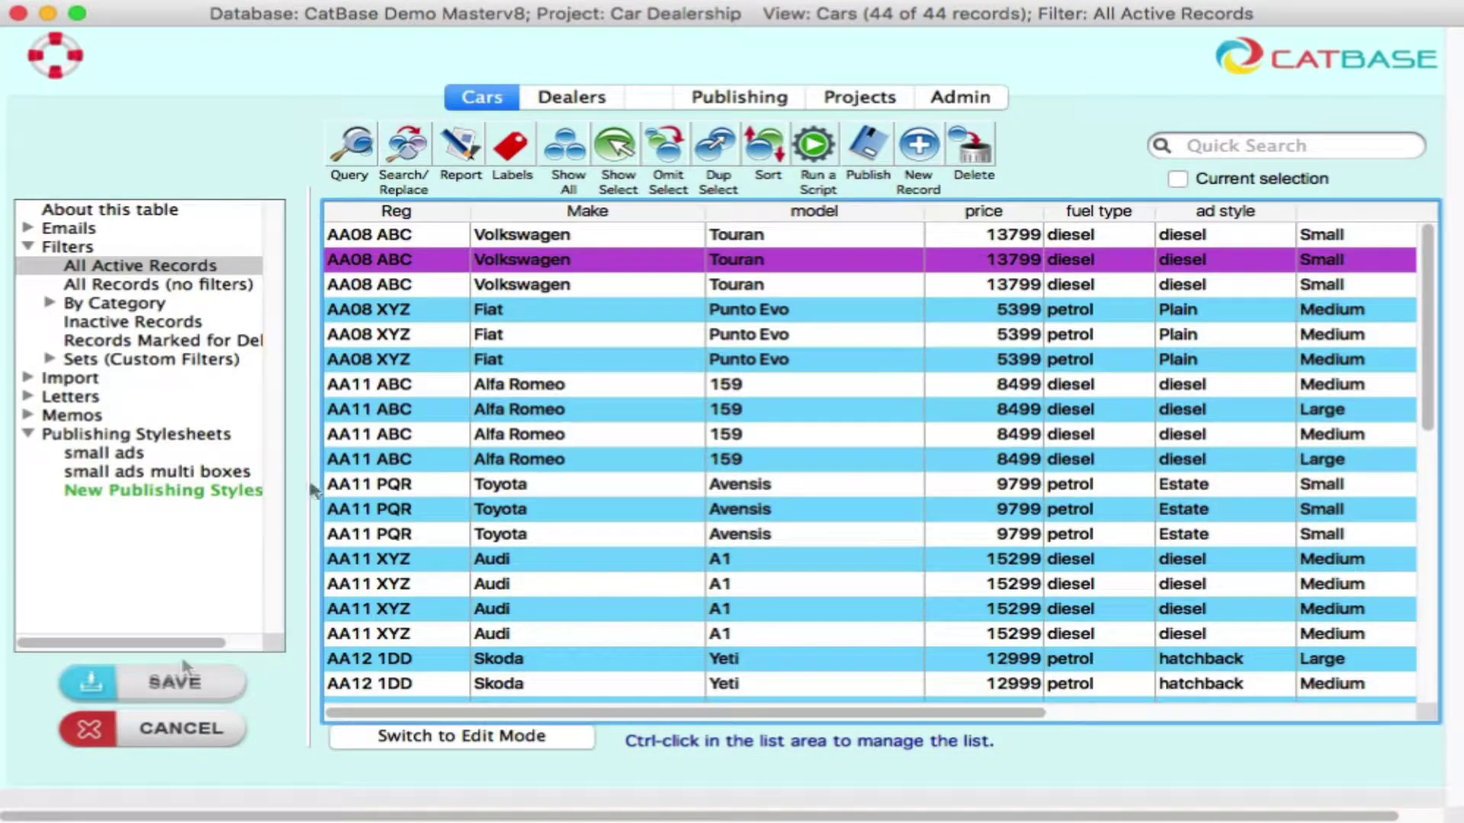
- Return to the layout settings of the "small ads multi boxes" stylesheet
{"action": "left_click", "coordinate": [221, 472]}
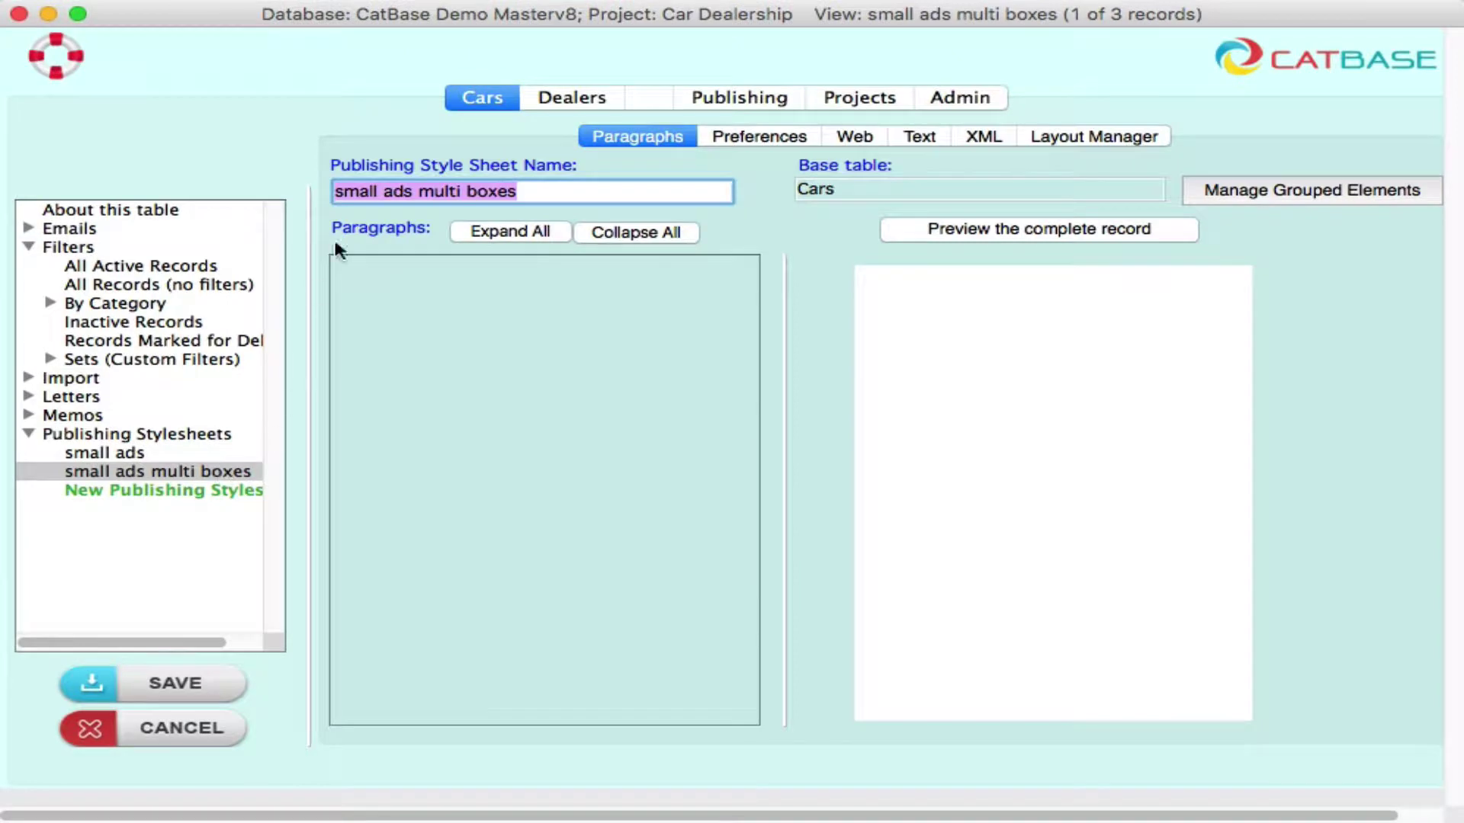
{"action": "left_click", "coordinate": [479, 372]}
{"action": "left_click", "coordinate": [220, 465]}
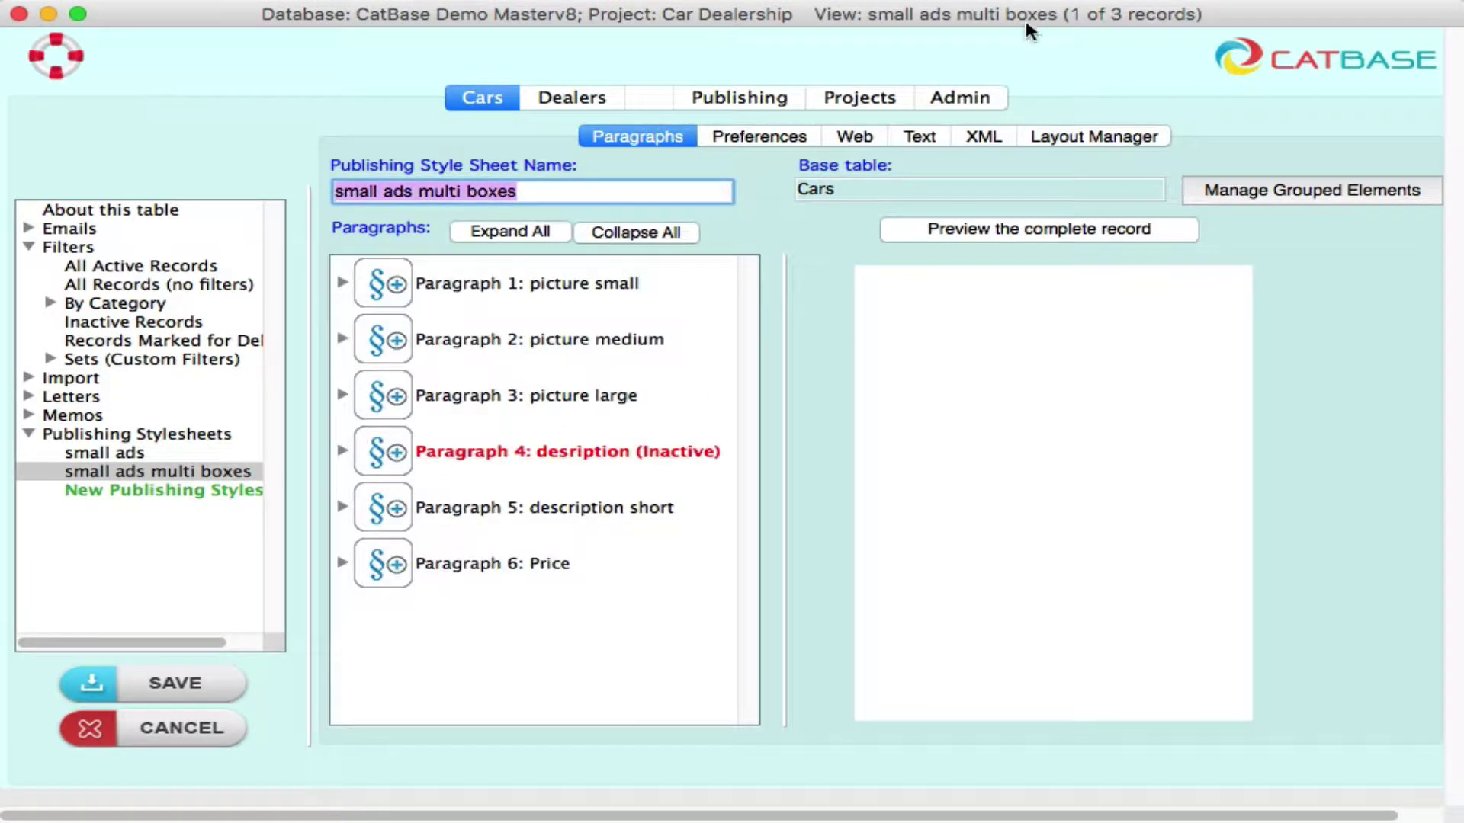
{"action": "left_click", "coordinate": [1072, 135]}
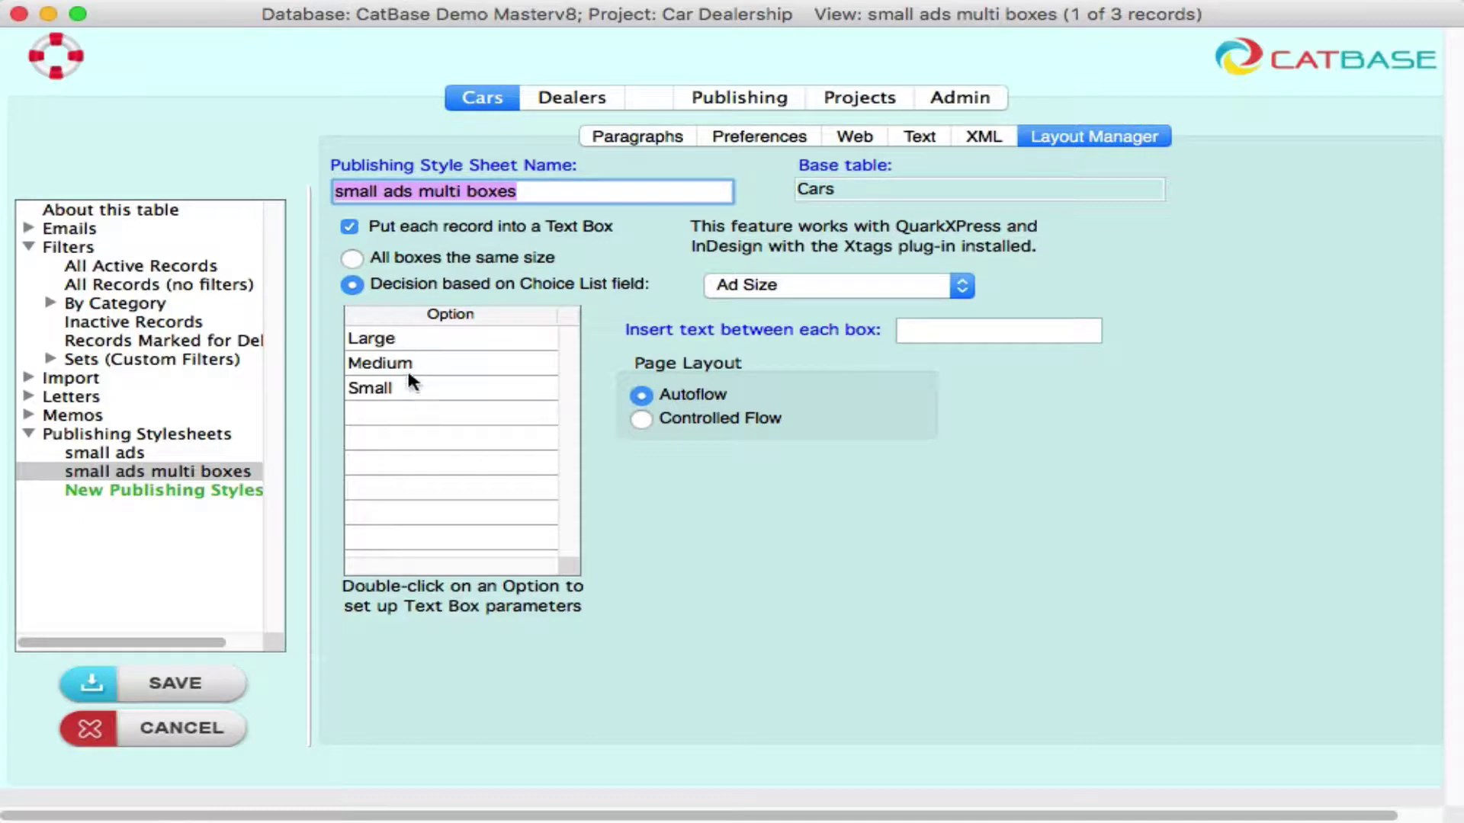
- Open the text box parameters for the Small ad size, review the width, height and object style, and save them
{"action": "left_click", "coordinate": [412, 391]}
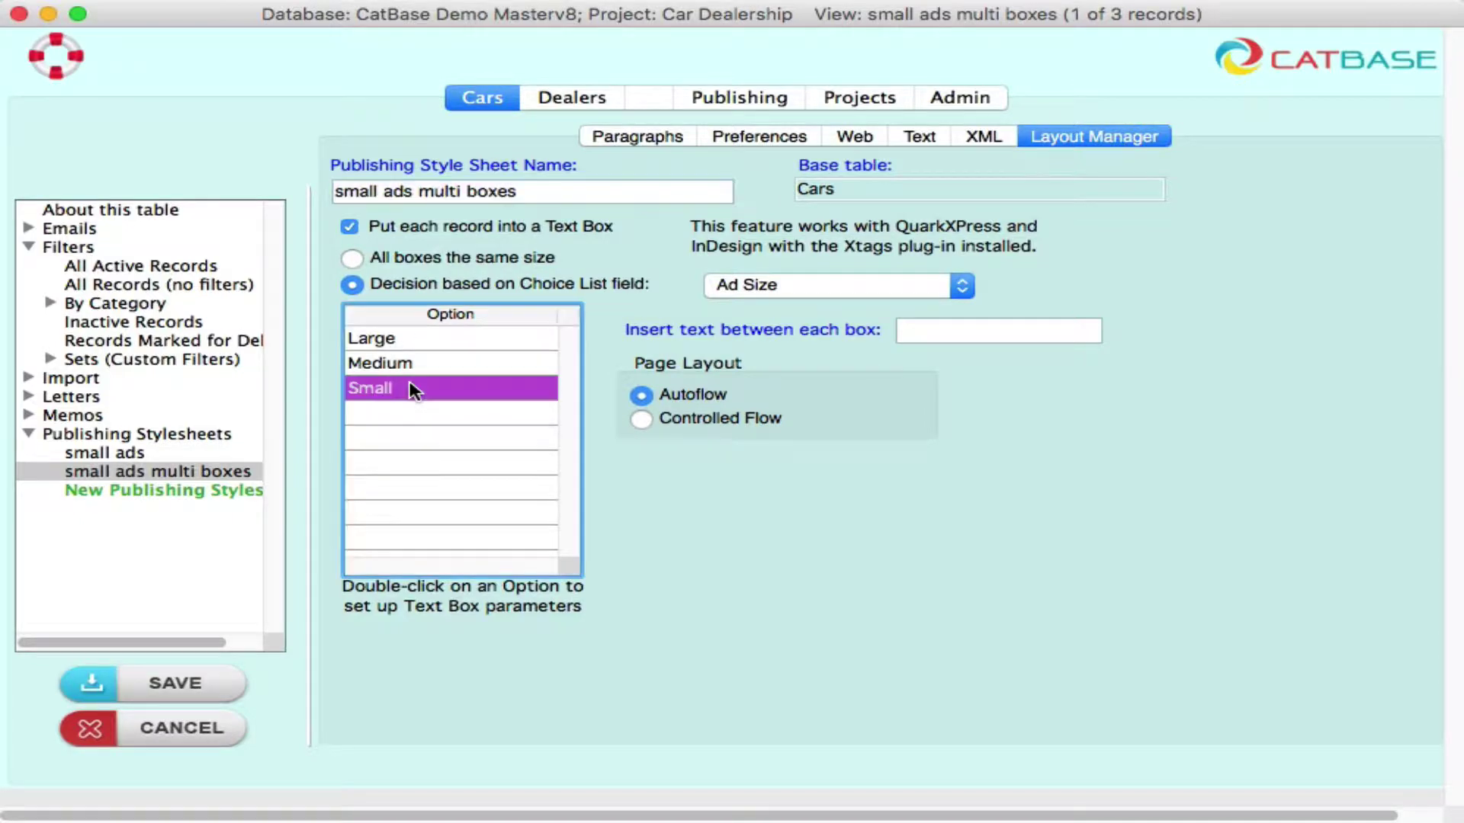
{"action": "left_click_drag", "start_coordinate": [787, 176], "coordinate": [488, 97]}
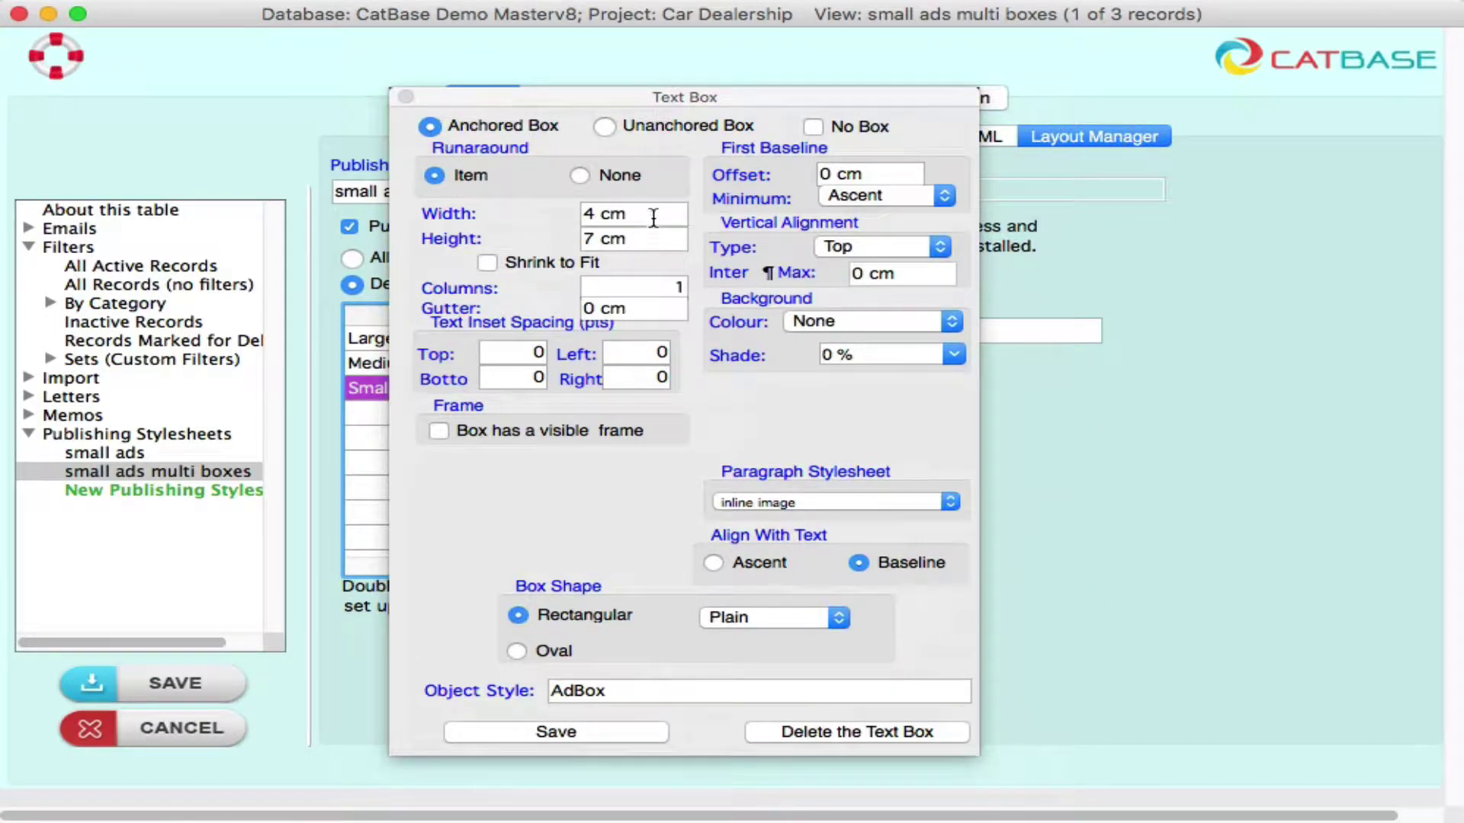
{"action": "left_click", "coordinate": [653, 213]}
{"action": "left_click", "coordinate": [650, 239]}
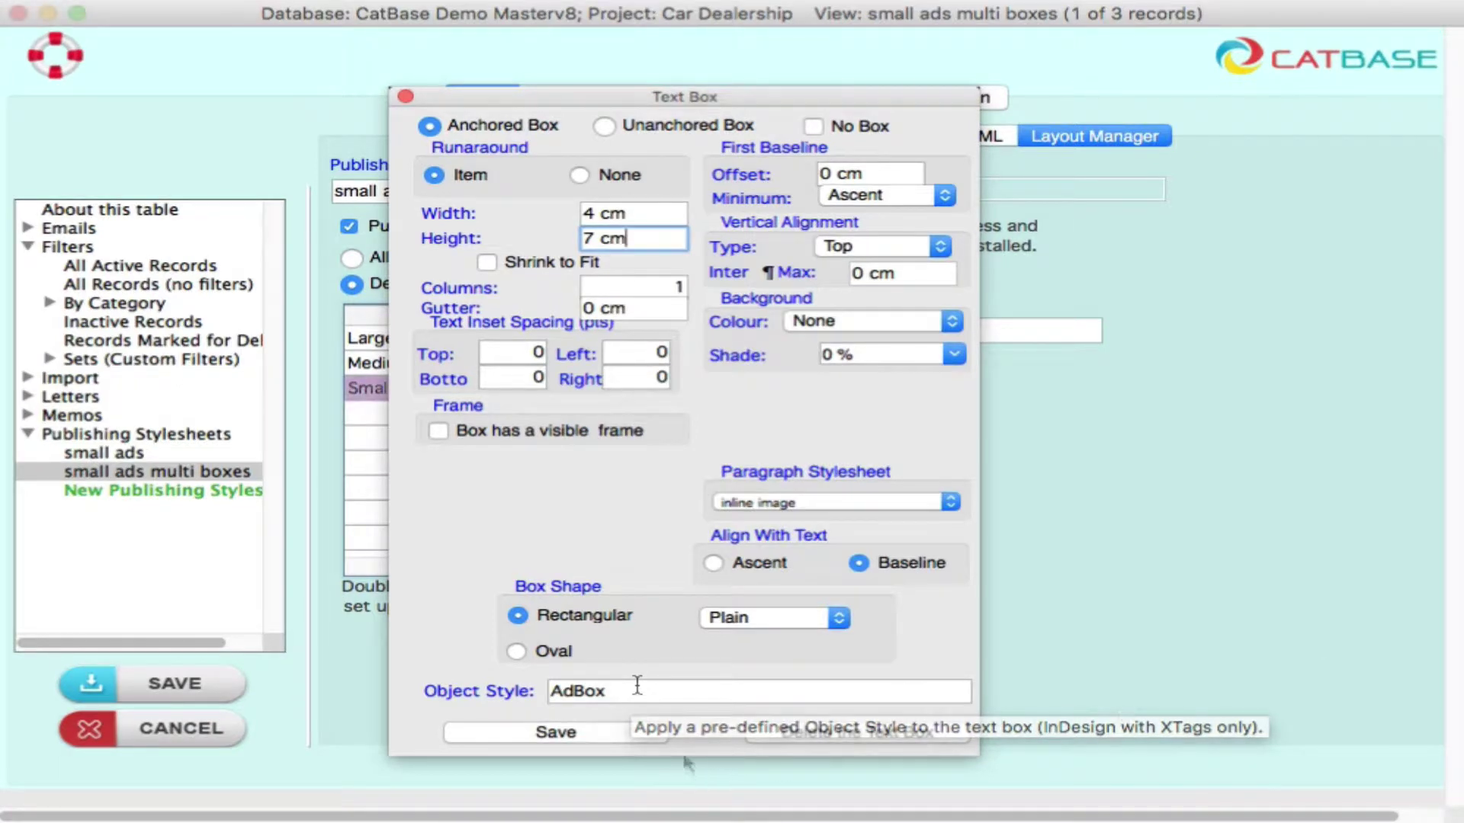
{"action": "left_click", "coordinate": [604, 732]}
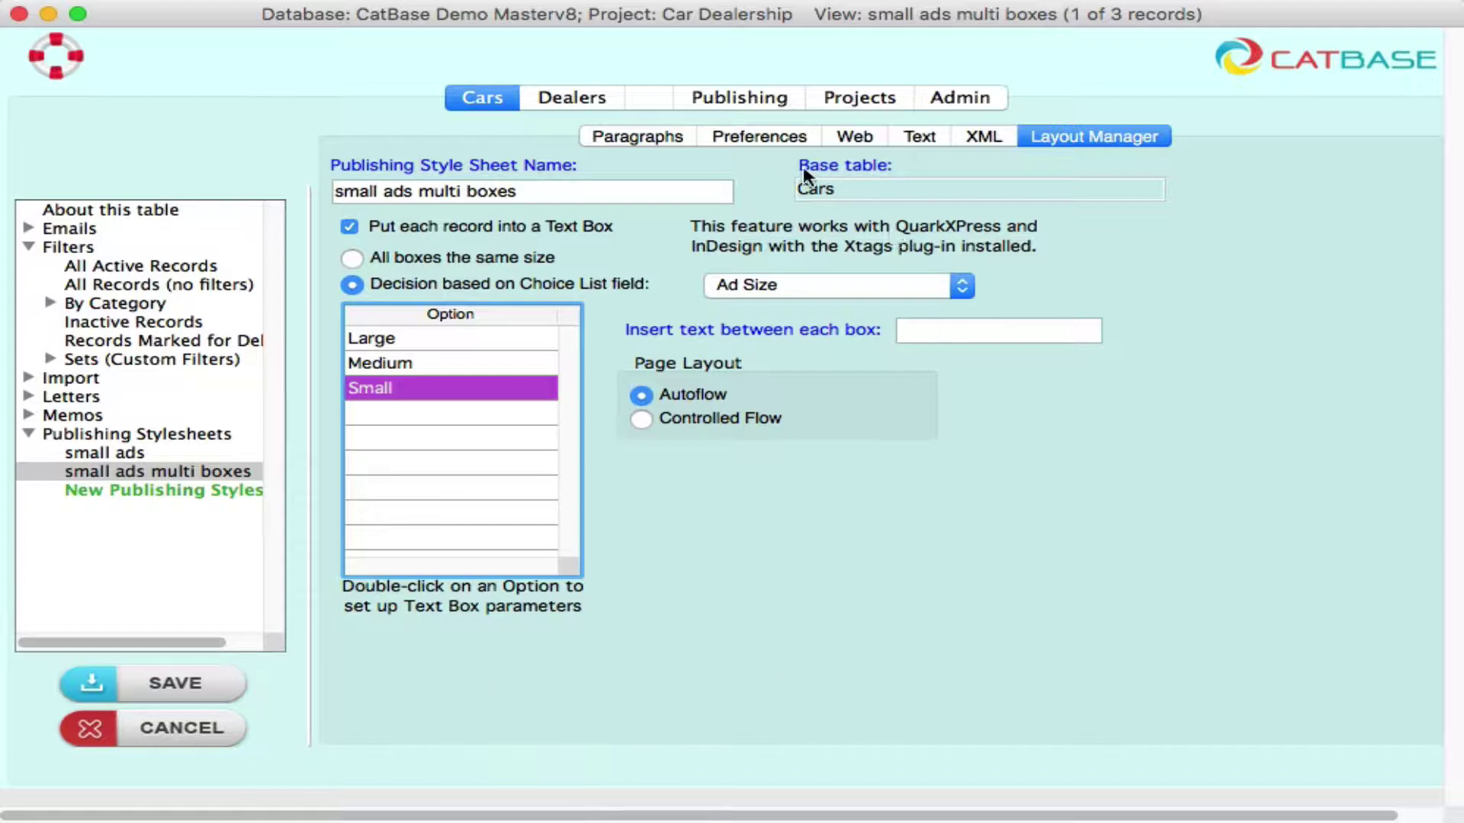
- In the "picture small" paragraph's rule, enable sizing the picture box proportionally to fit the picture, and save the element
{"action": "left_click", "coordinate": [645, 145]}
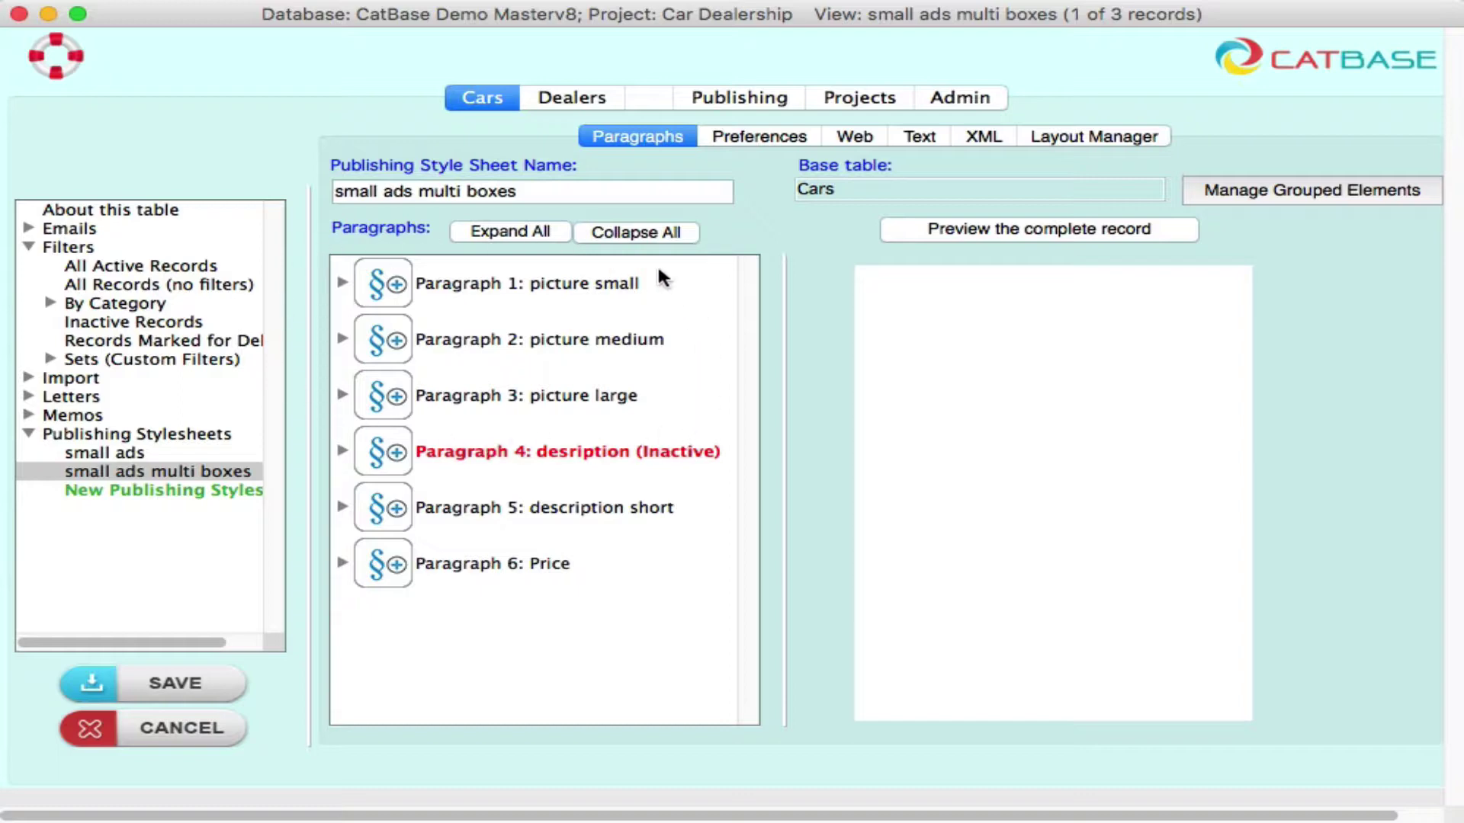
{"action": "left_click", "coordinate": [341, 283]}
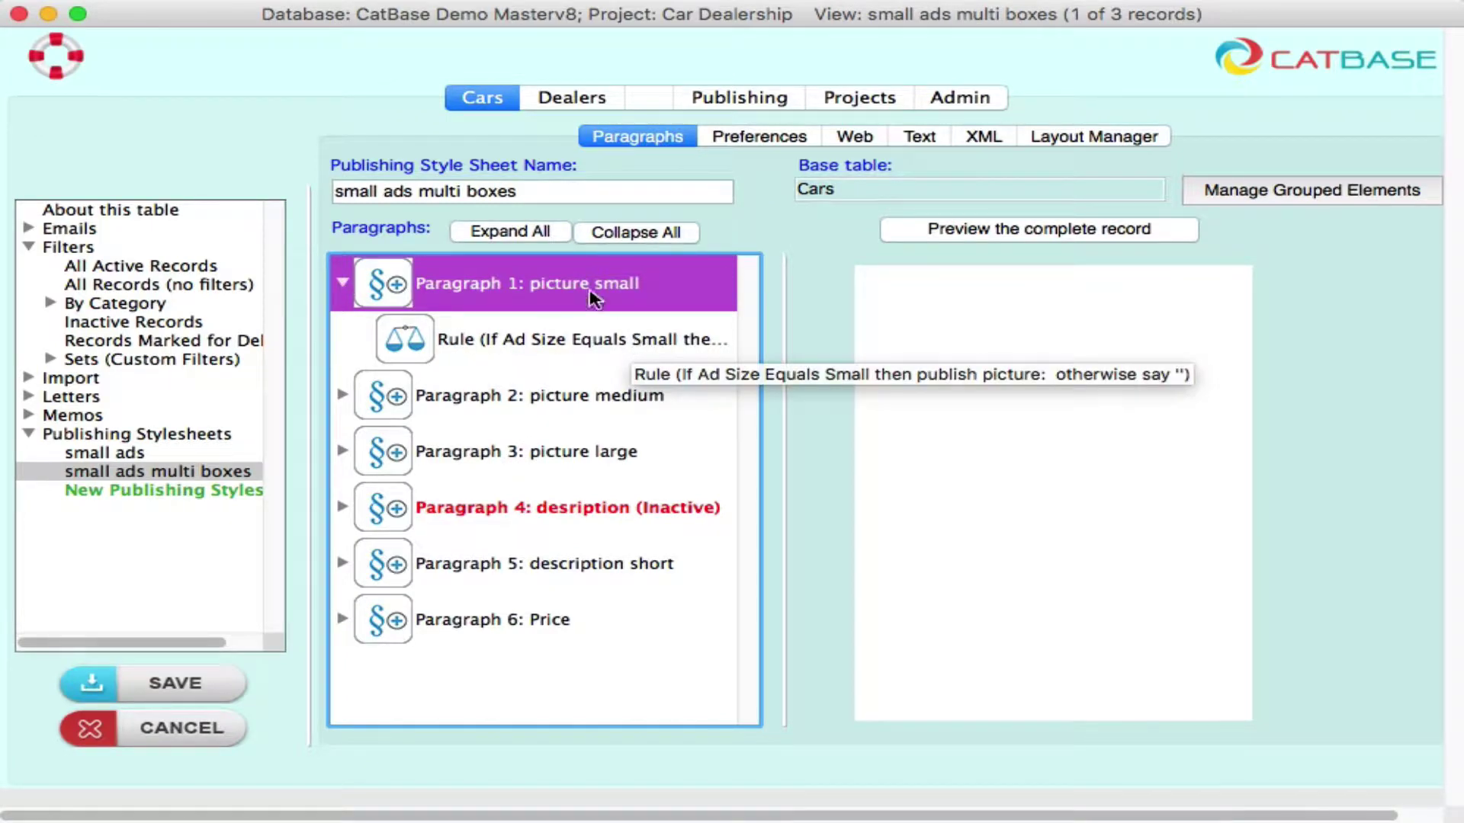
{"action": "double_click", "coordinate": [474, 334]}
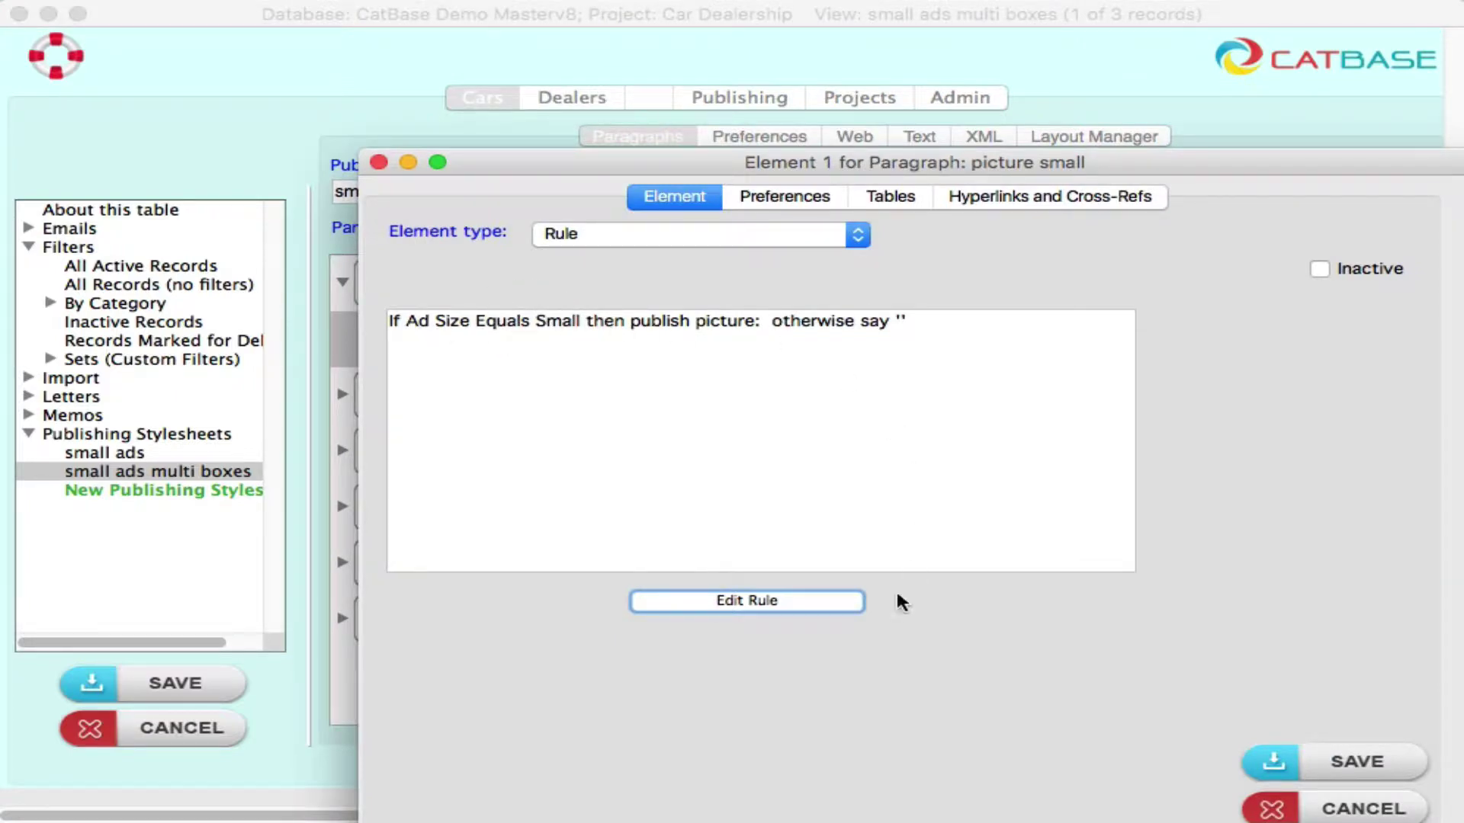
{"action": "left_click", "coordinate": [799, 603]}
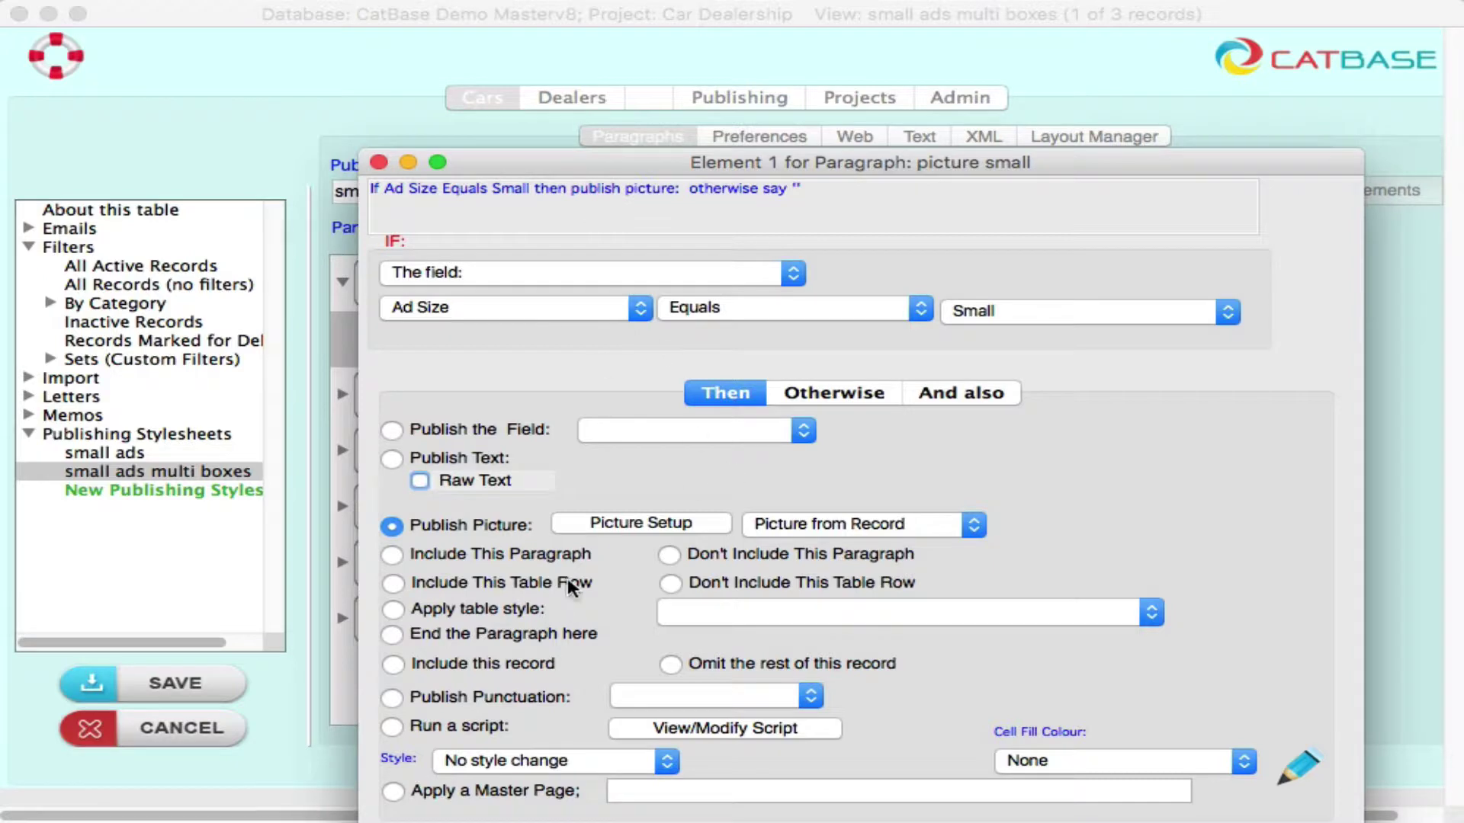
{"action": "left_click", "coordinate": [632, 523]}
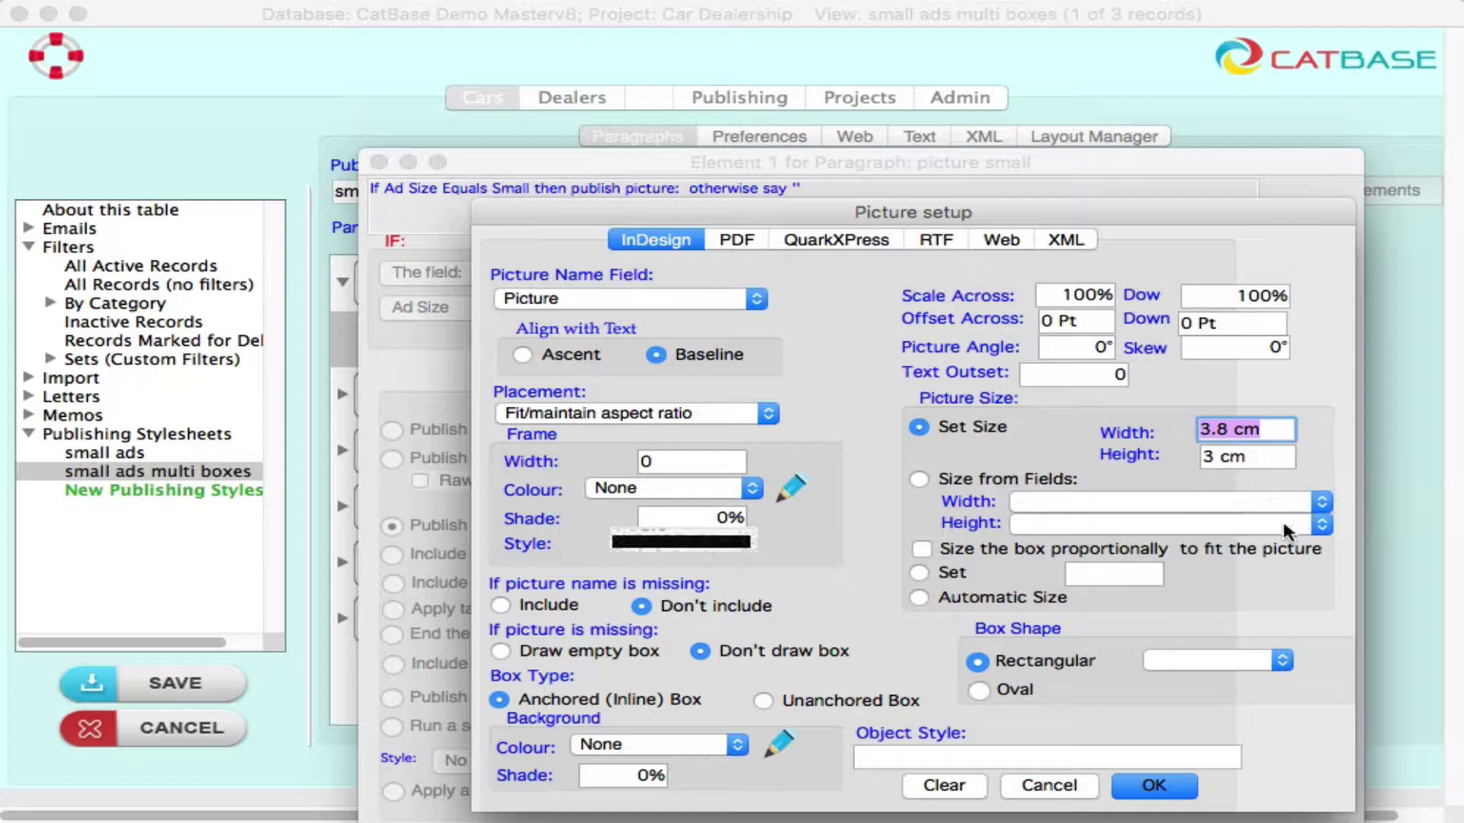
{"action": "left_click", "coordinate": [931, 551]}
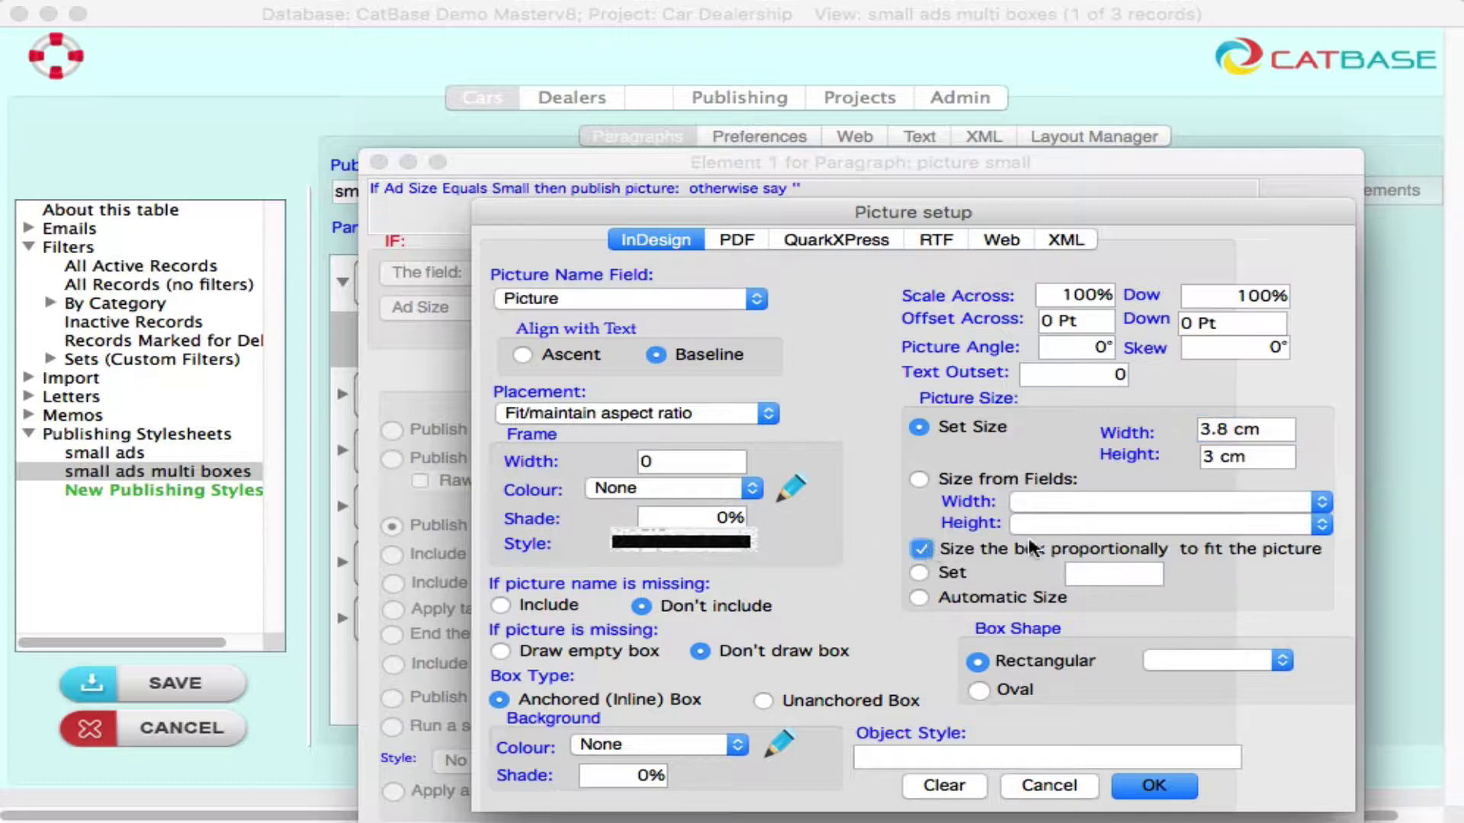
{"action": "left_click", "coordinate": [1143, 783]}
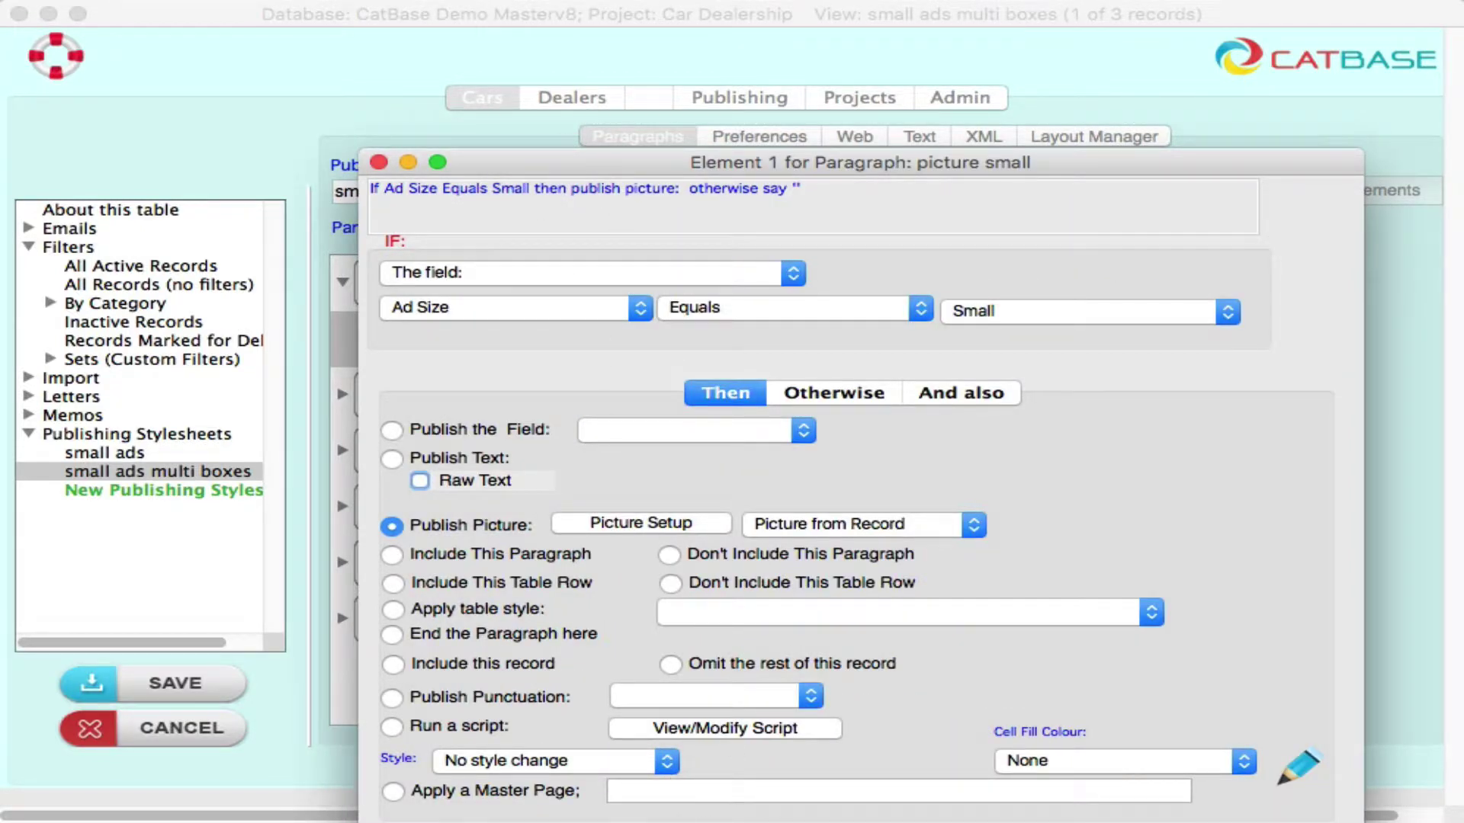
{"action": "left_click", "coordinate": [846, 822]}
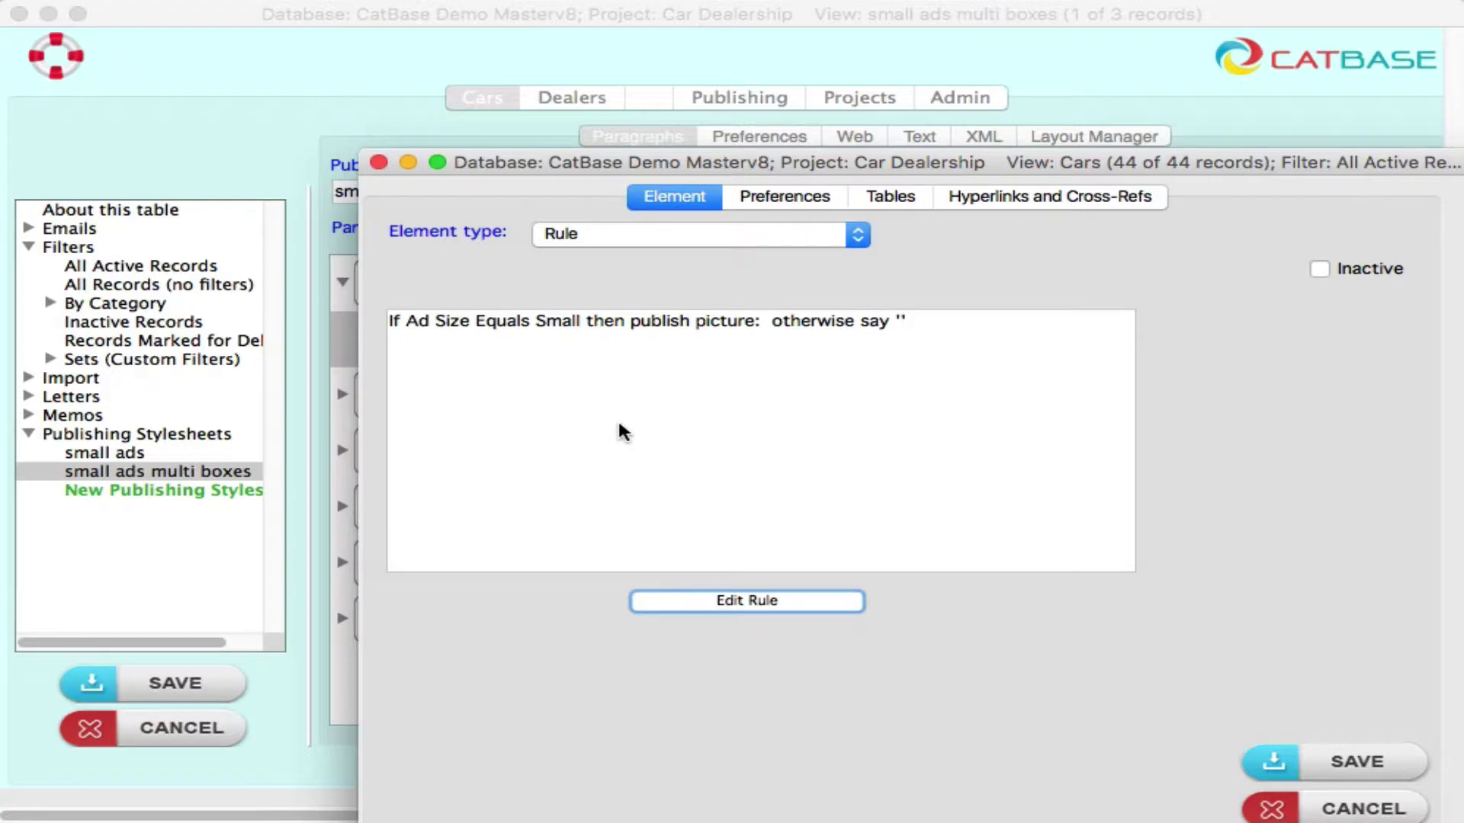
{"action": "left_click", "coordinate": [1330, 760]}
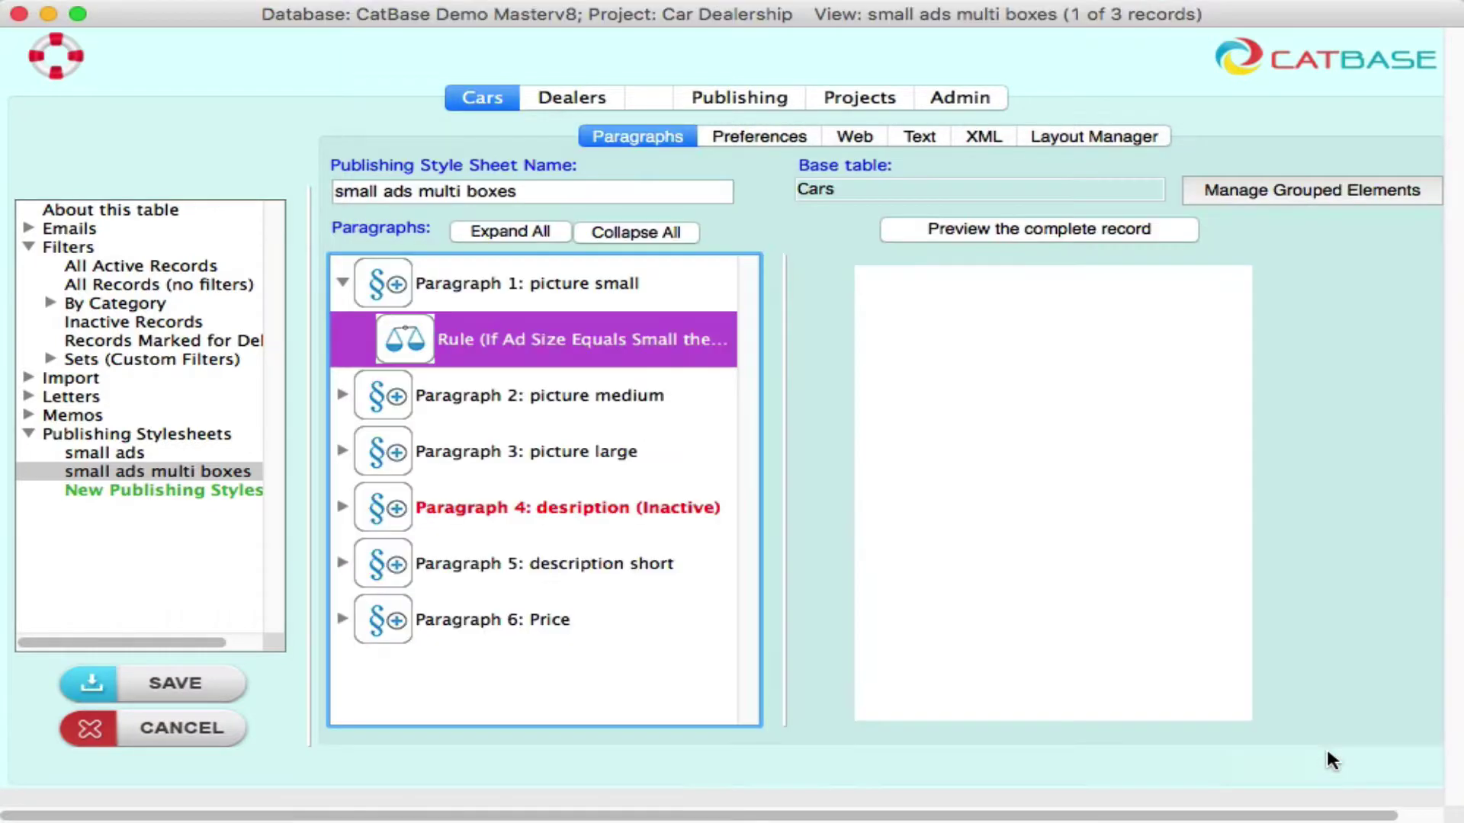
{"action": "left_click", "coordinate": [343, 283]}
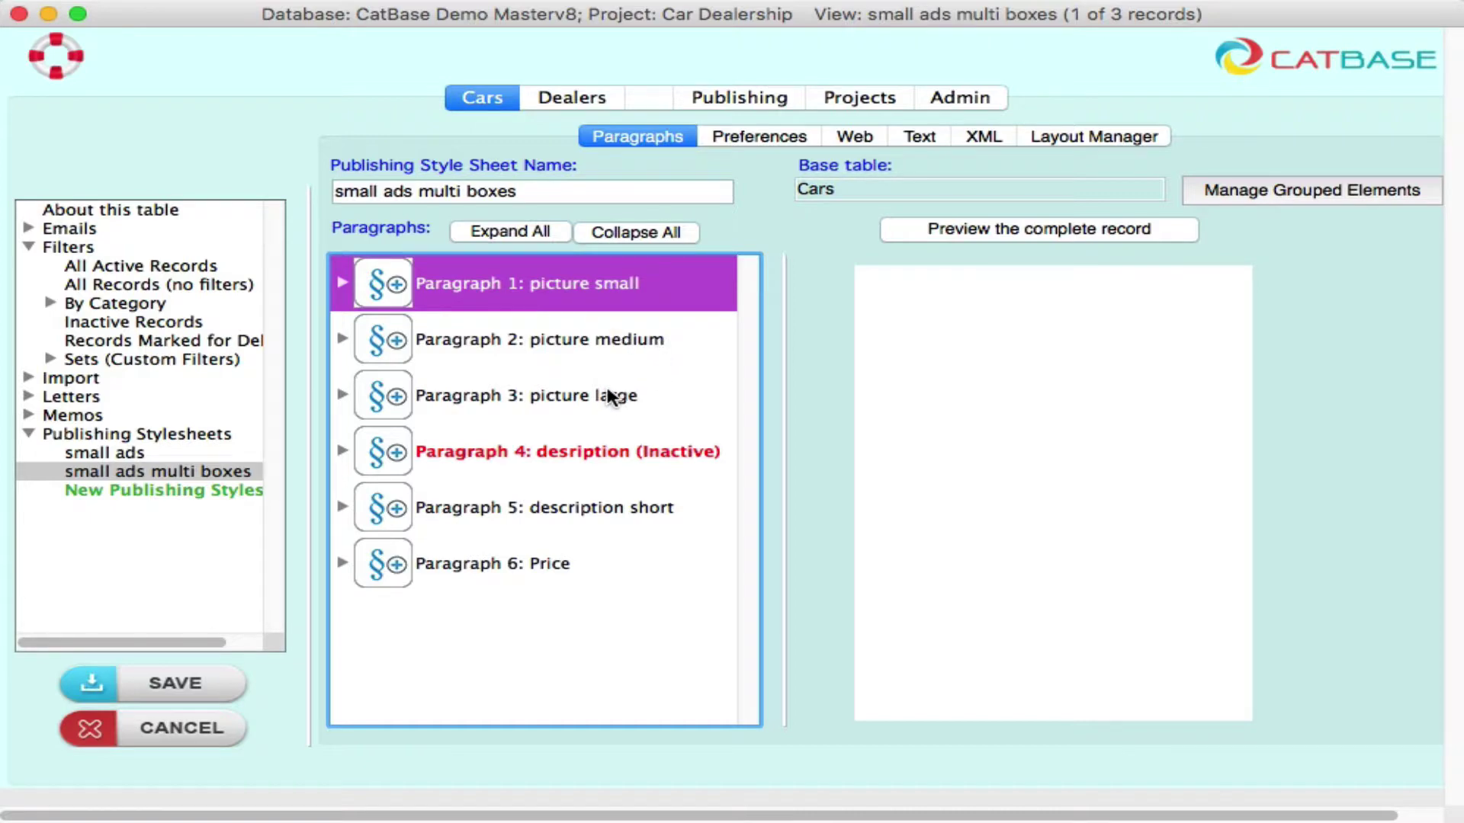
- Check the blank-element omission option in the "picture small" rule element's preferences, and close it without saving
{"action": "left_click", "coordinate": [343, 282]}
{"action": "double_click", "coordinate": [544, 336]}
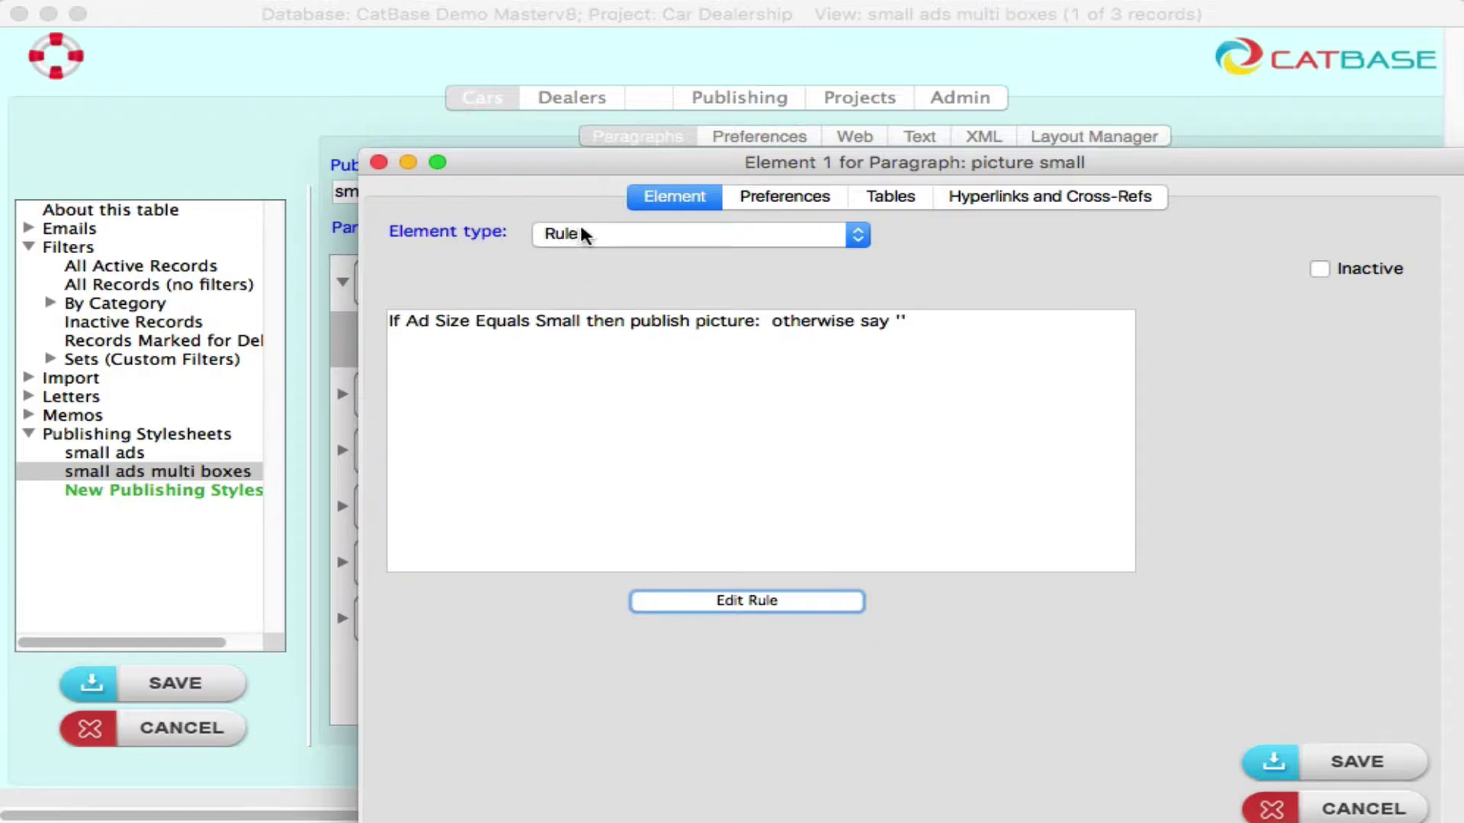
{"action": "left_click", "coordinate": [787, 199]}
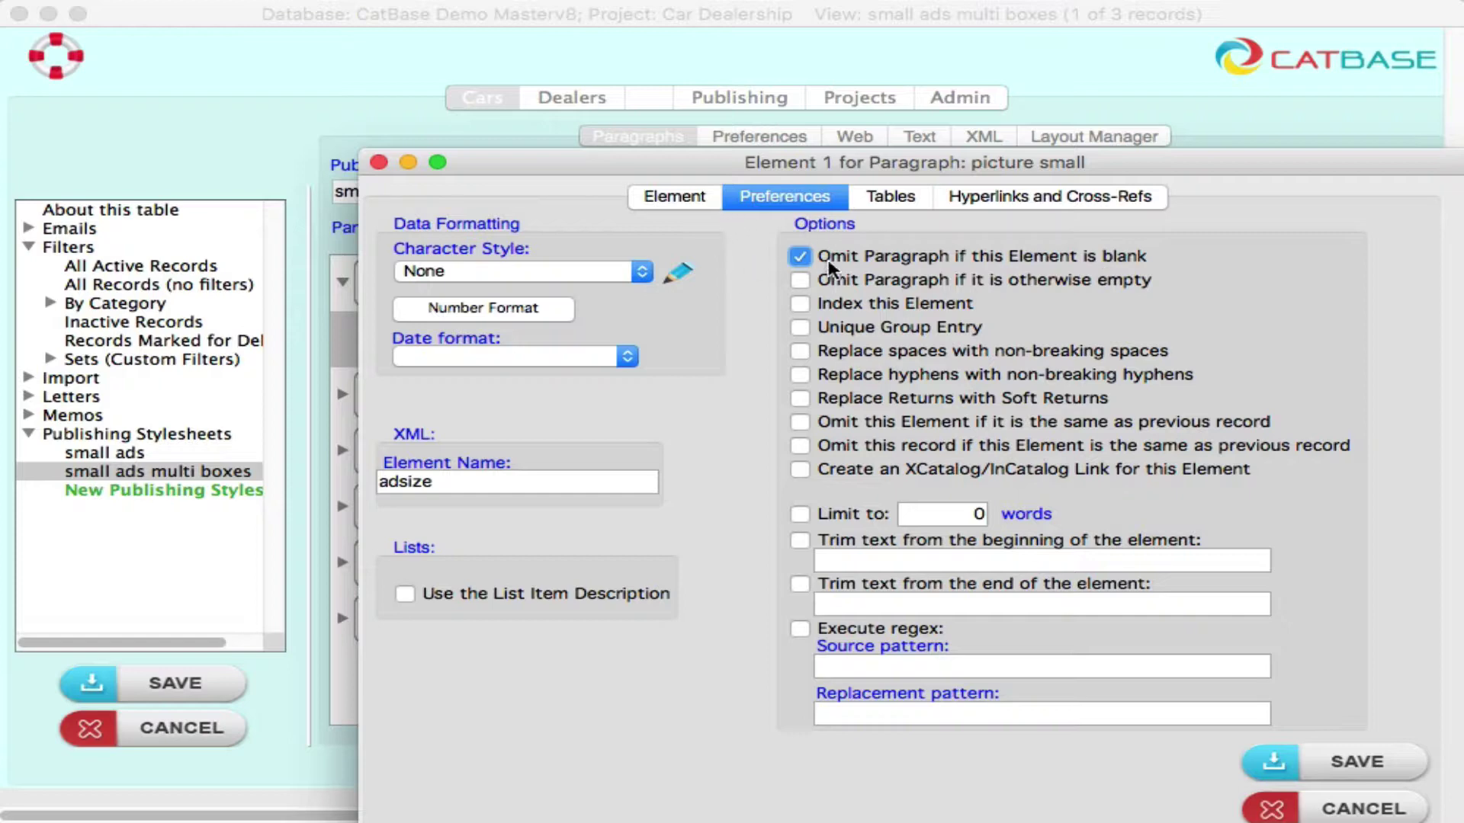
{"action": "left_click", "coordinate": [1361, 804]}
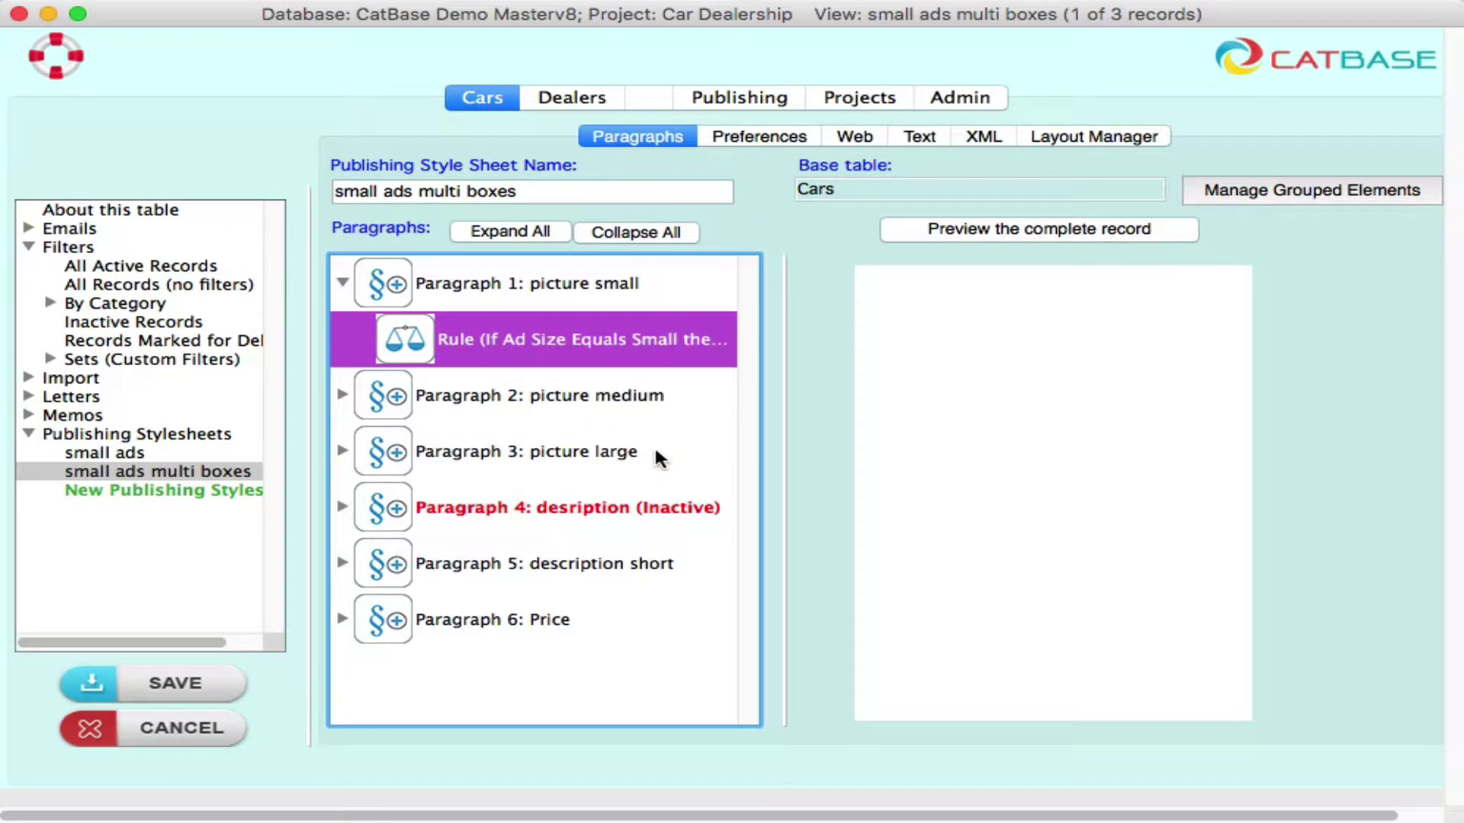
{"action": "left_click", "coordinate": [342, 285]}
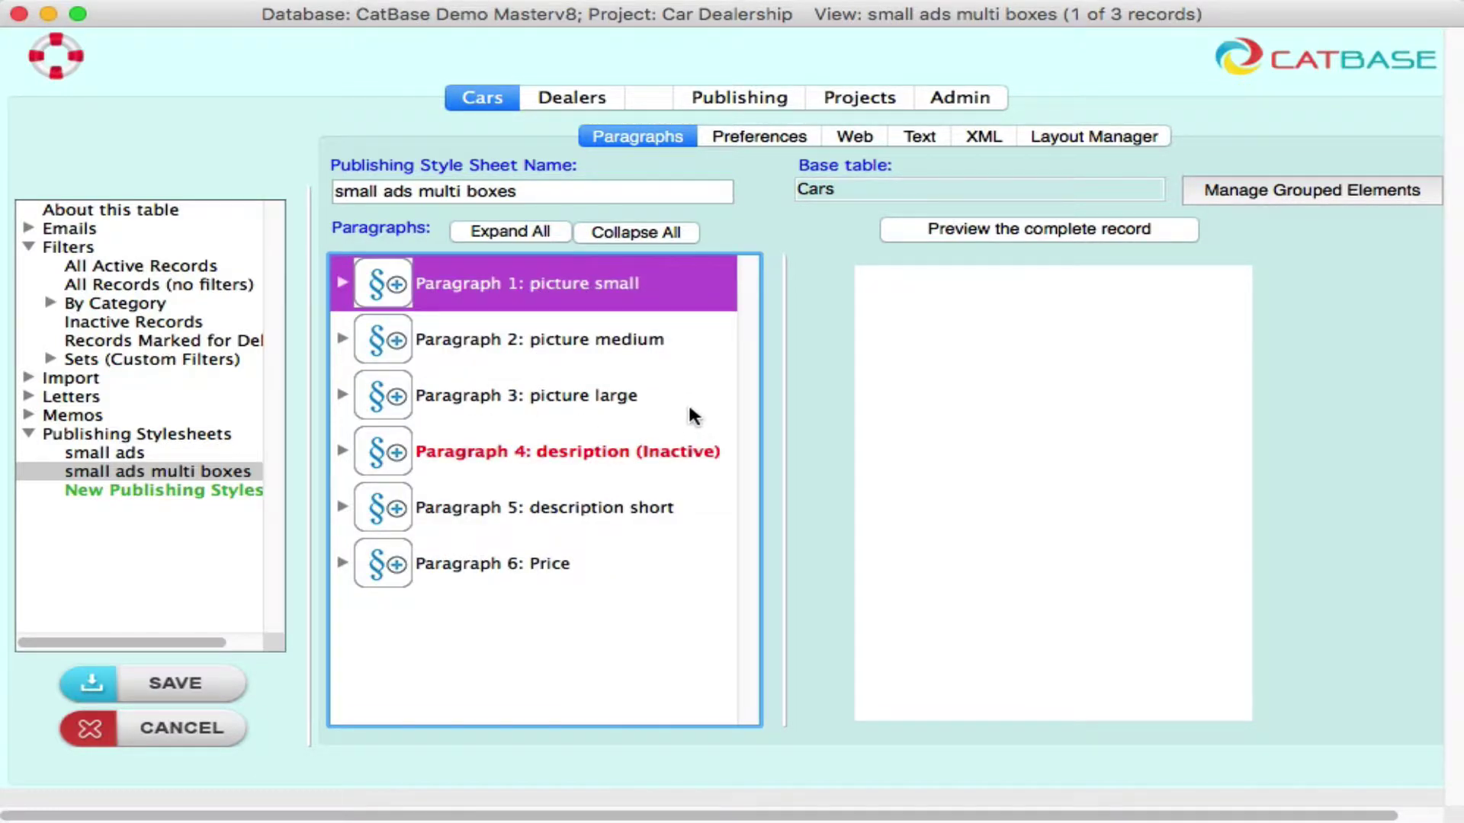
- Open the Description field element of the "description short" paragraph, review its word limit in the preferences, and save the element
{"action": "left_click", "coordinate": [649, 455]}
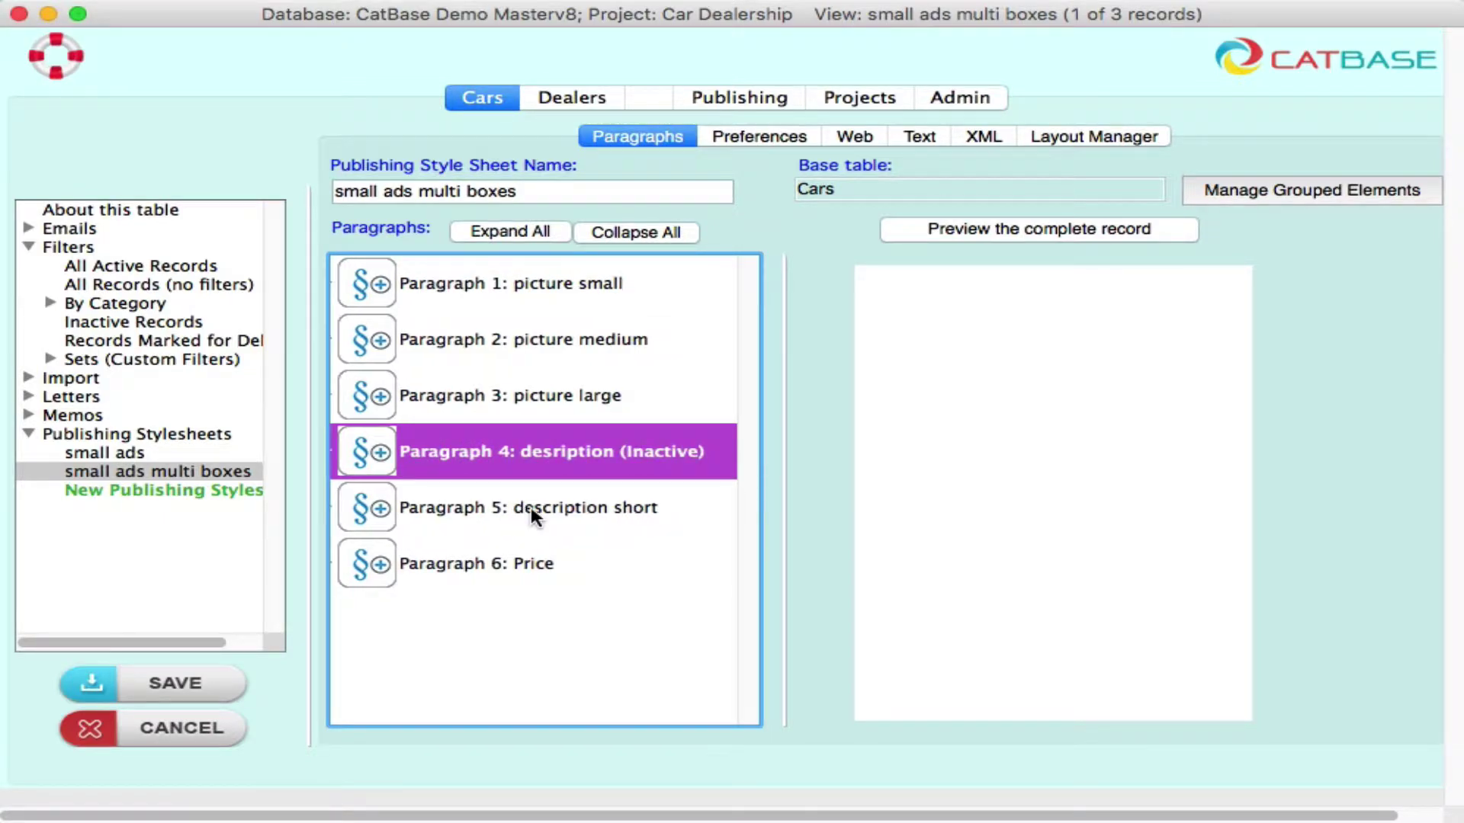
{"action": "left_click", "coordinate": [534, 512]}
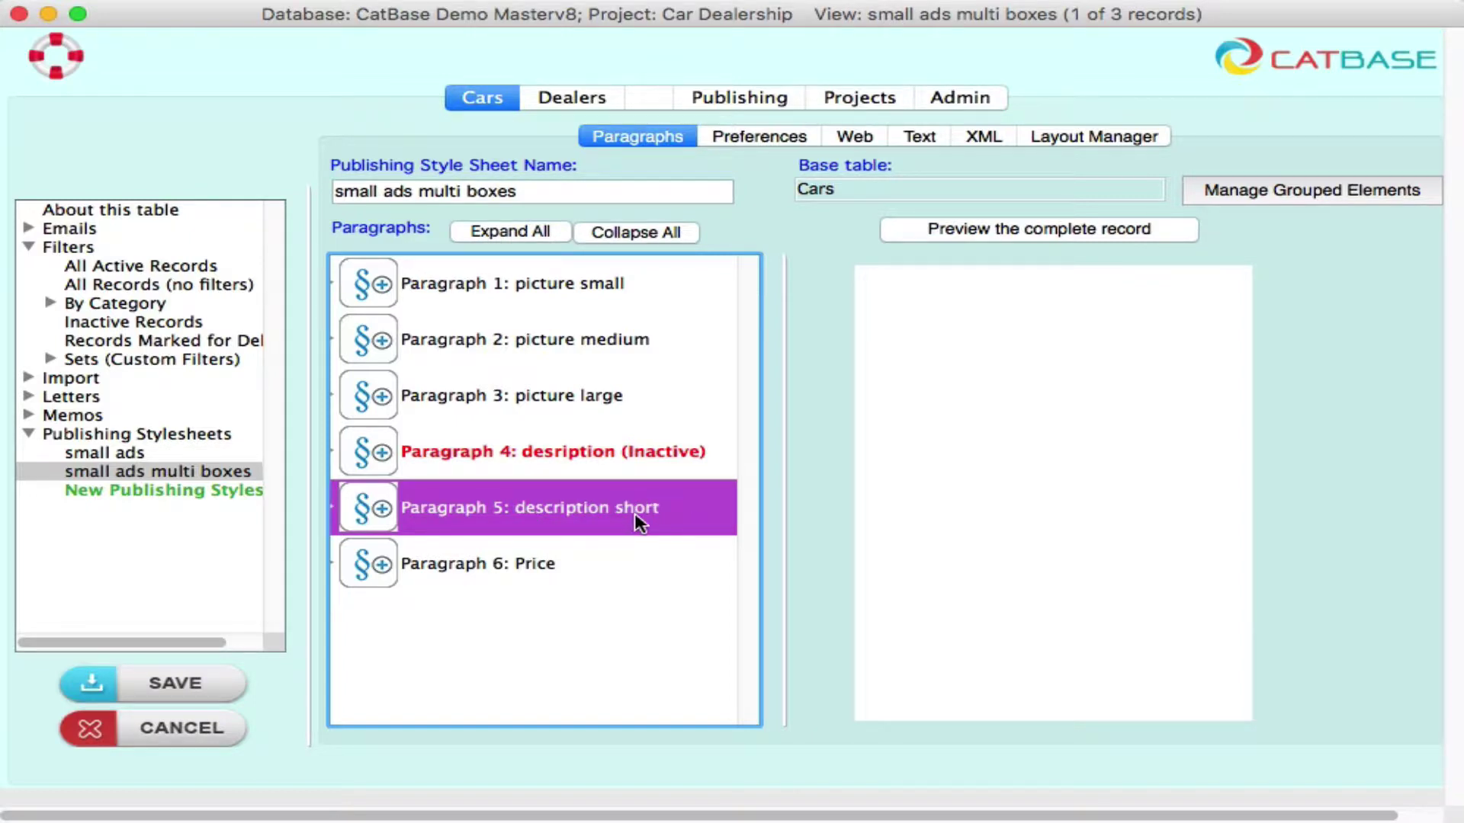
{"action": "left_click", "coordinate": [337, 509]}
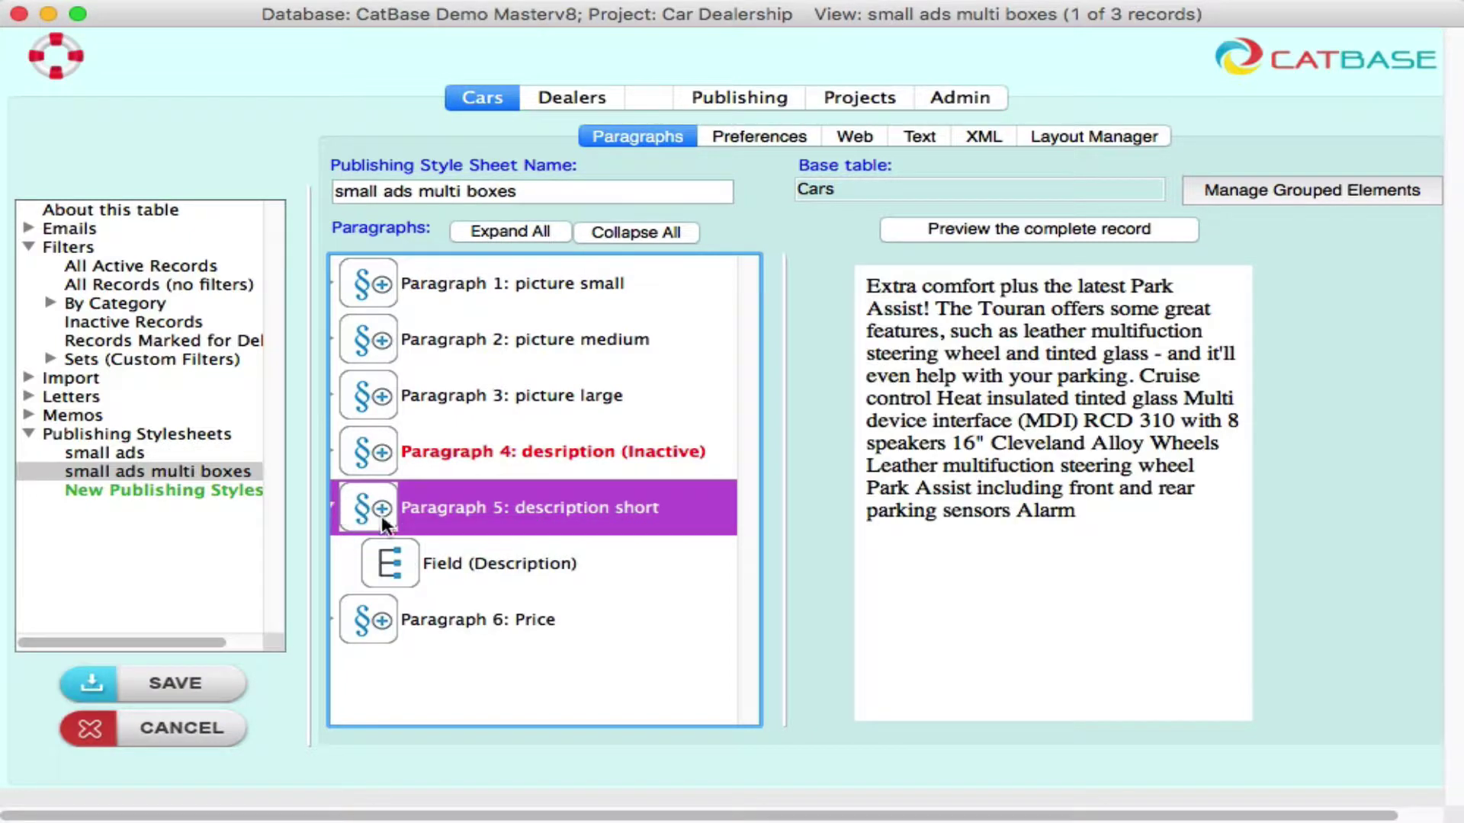
{"action": "double_click", "coordinate": [488, 564]}
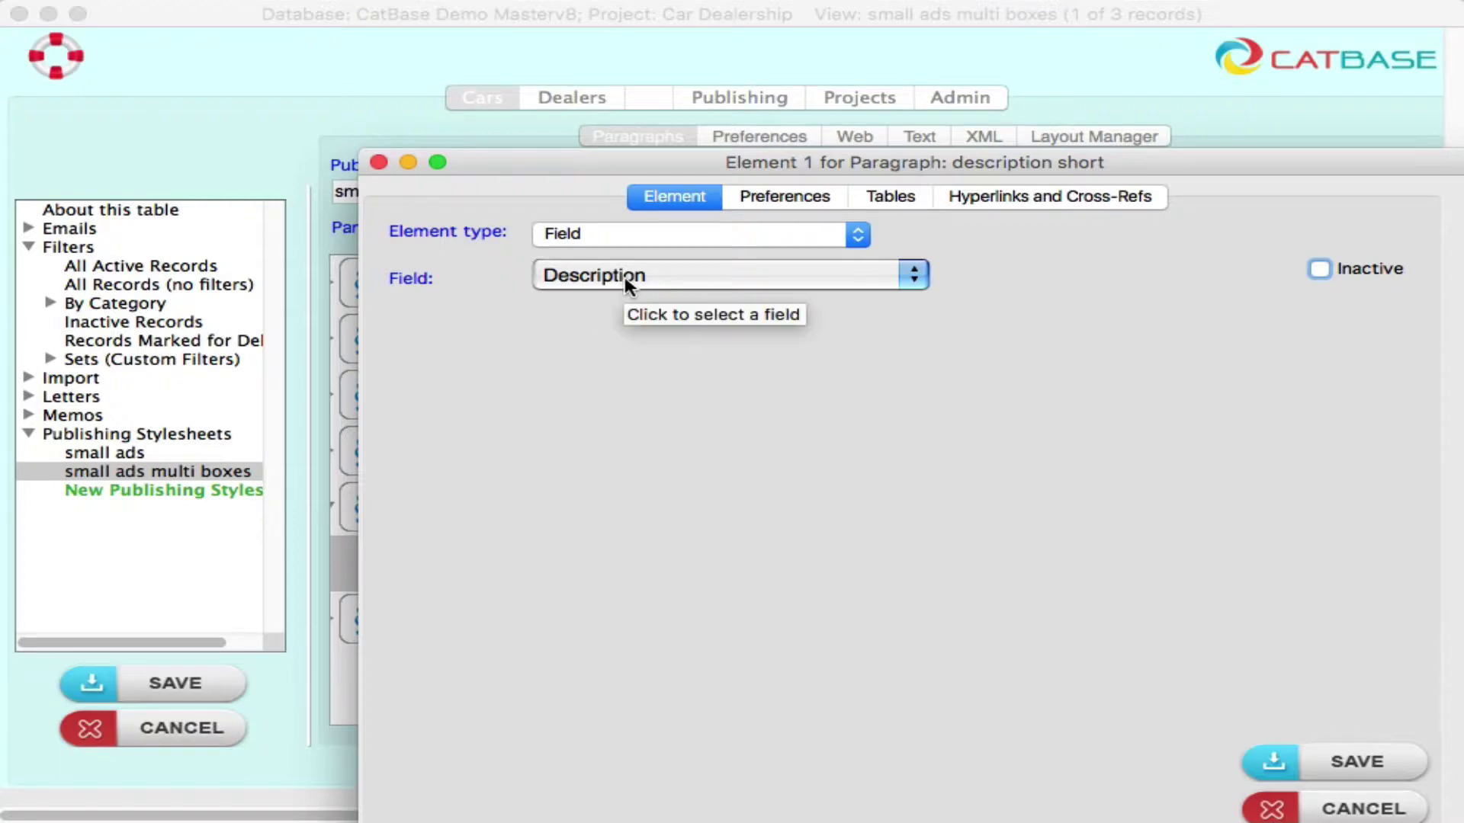
{"action": "left_click", "coordinate": [802, 202]}
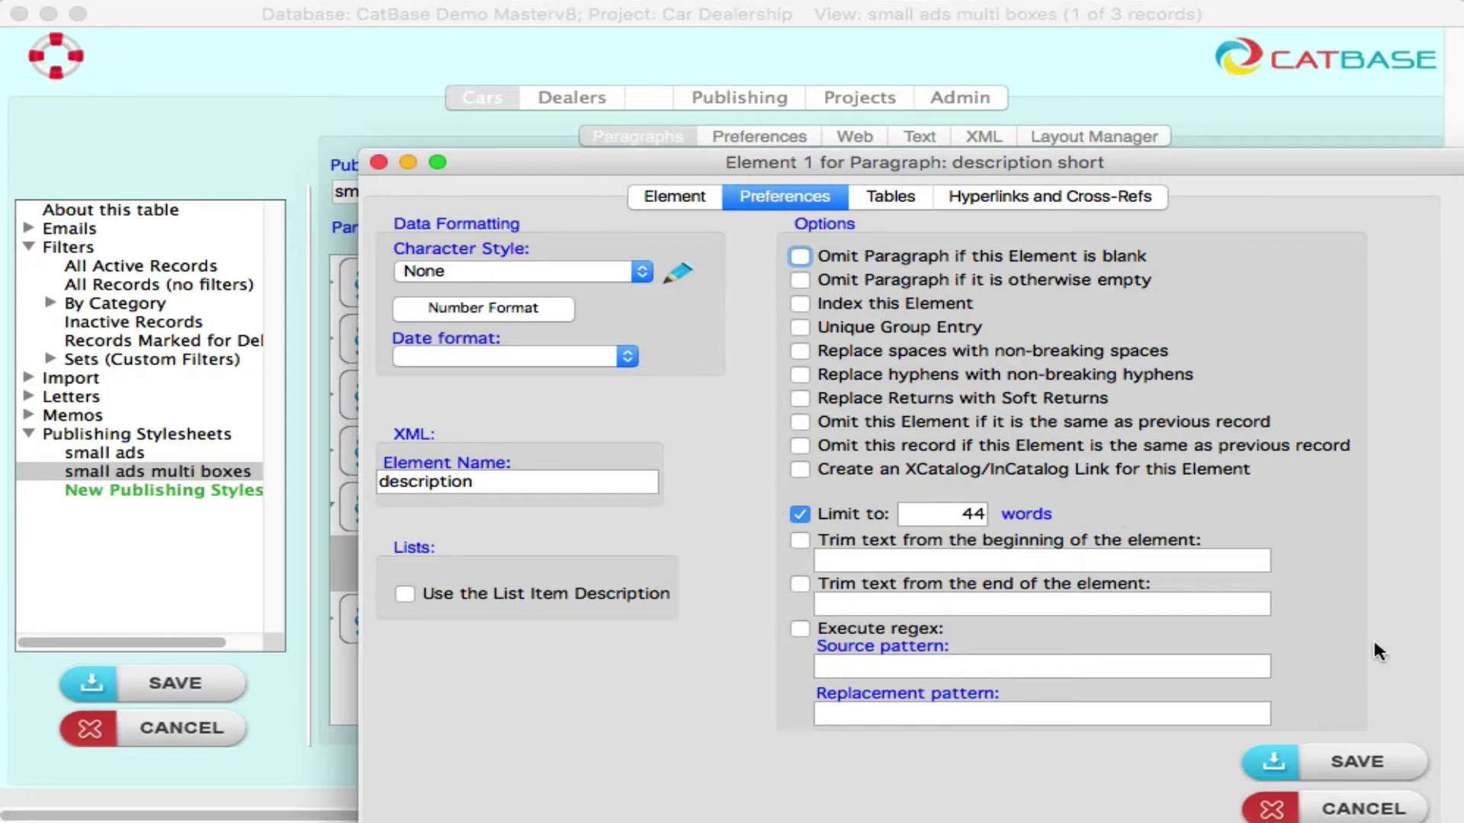
{"action": "left_click", "coordinate": [1386, 764]}
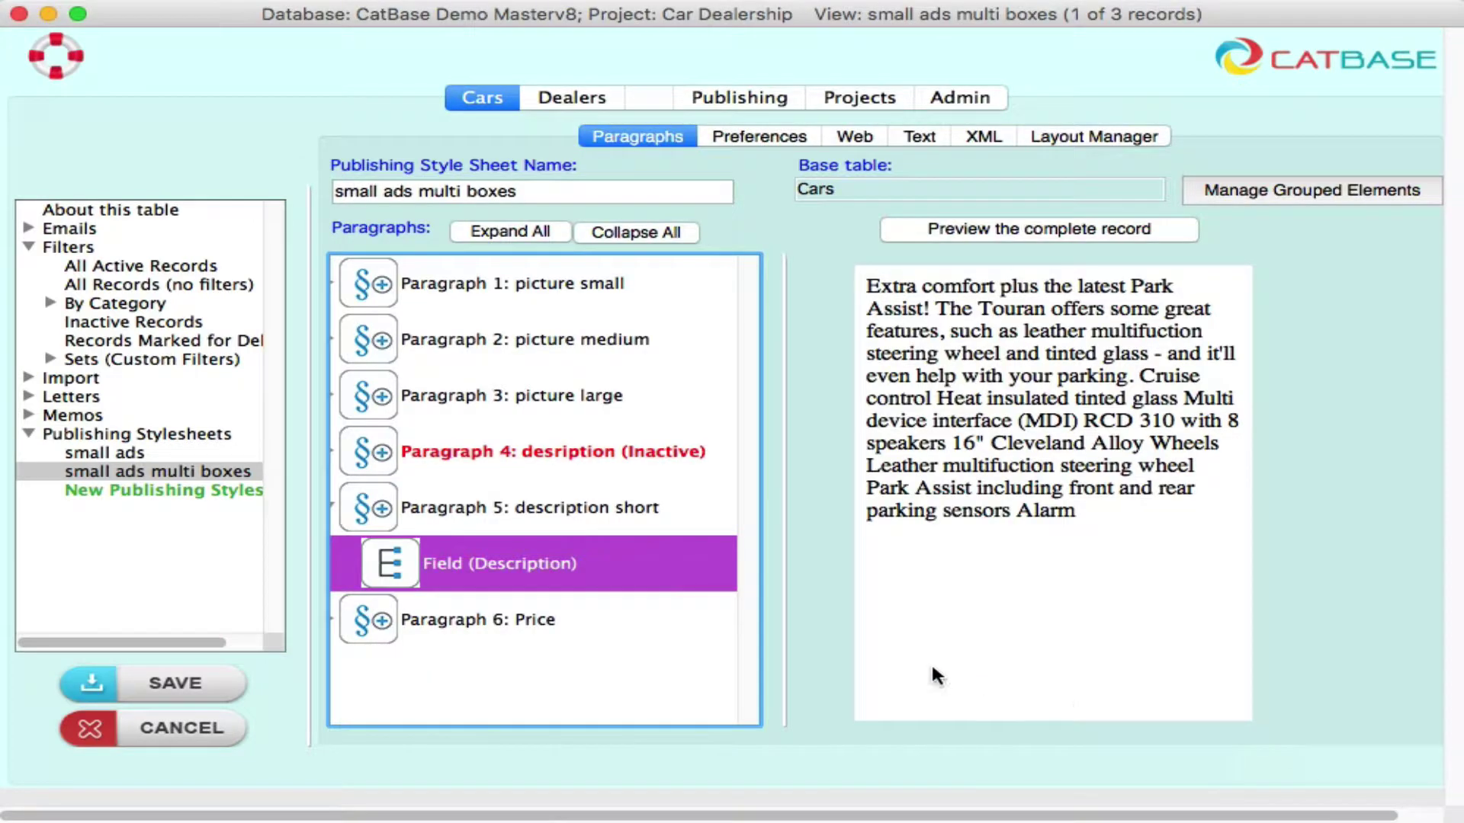
- Expand the "Price" paragraph, check the price field element's character style in its preferences, and close it without saving
{"action": "left_click", "coordinate": [526, 619]}
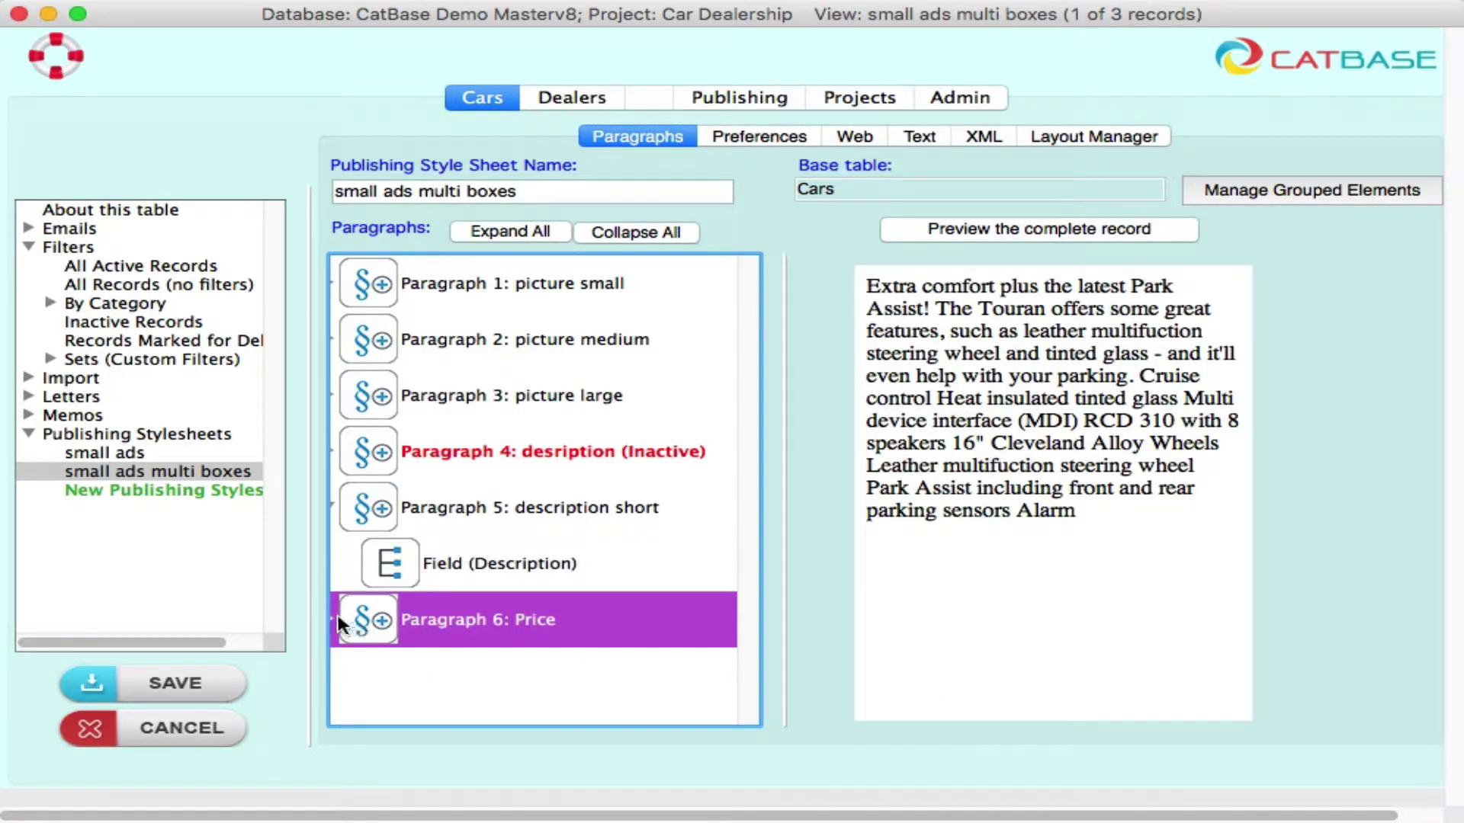
{"action": "left_click", "coordinate": [334, 619]}
{"action": "scroll", "coordinate": [549, 655], "scroll_direction": "down", "scroll_amount": 3}
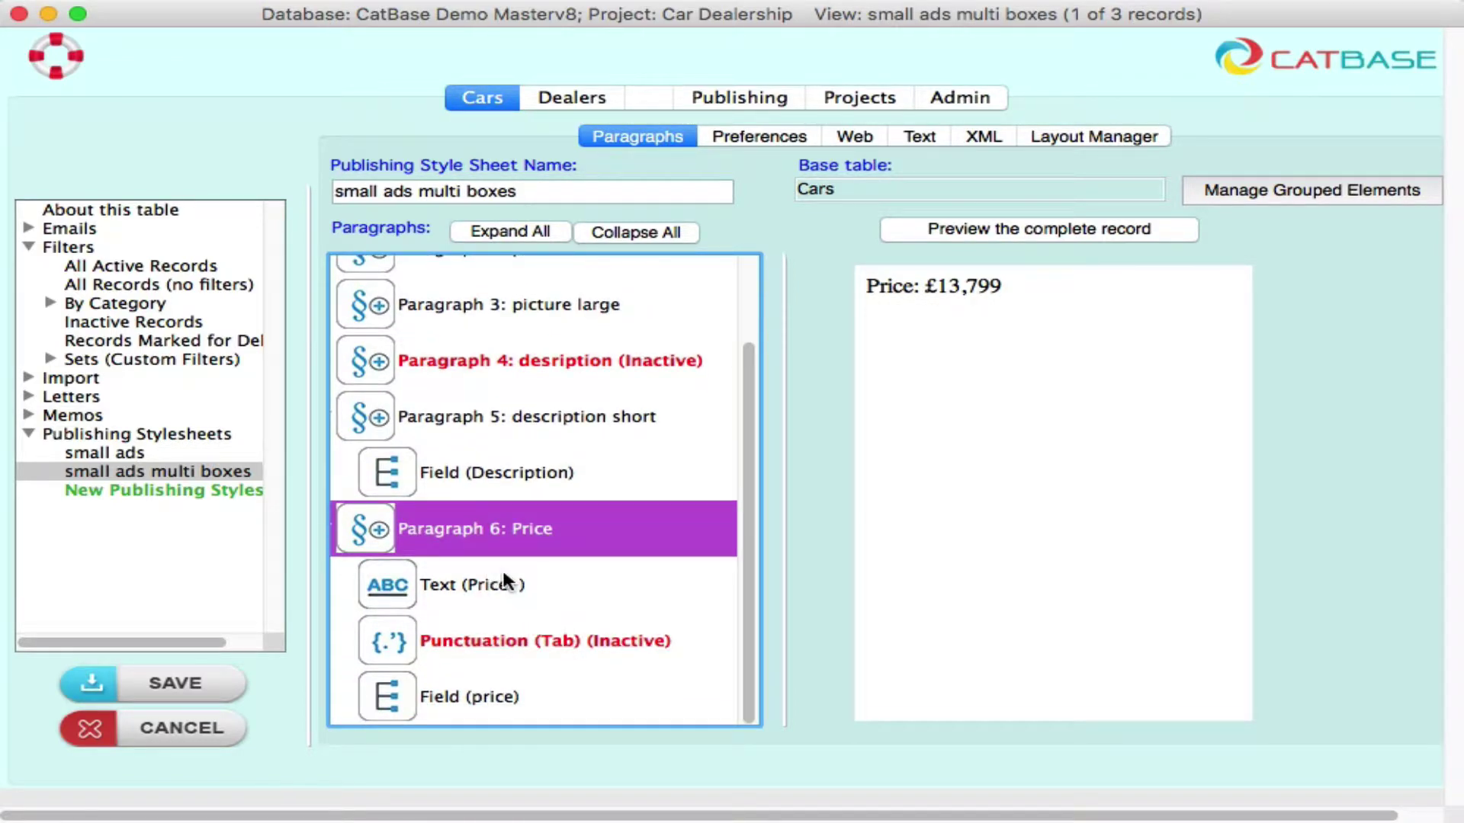
{"action": "left_click", "coordinate": [453, 699]}
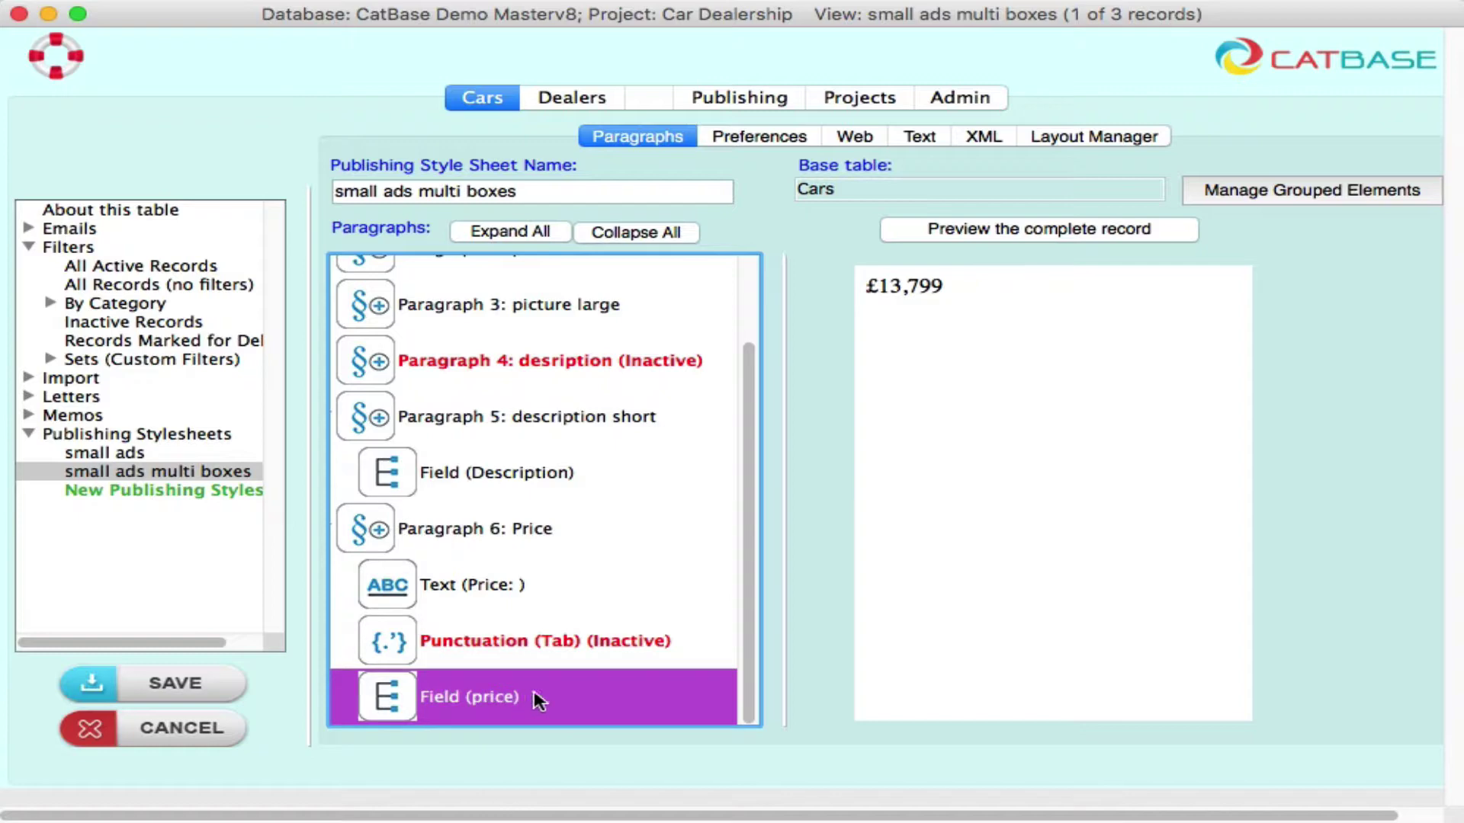
{"action": "scroll", "coordinate": [535, 696], "scroll_direction": "up", "scroll_amount": 2}
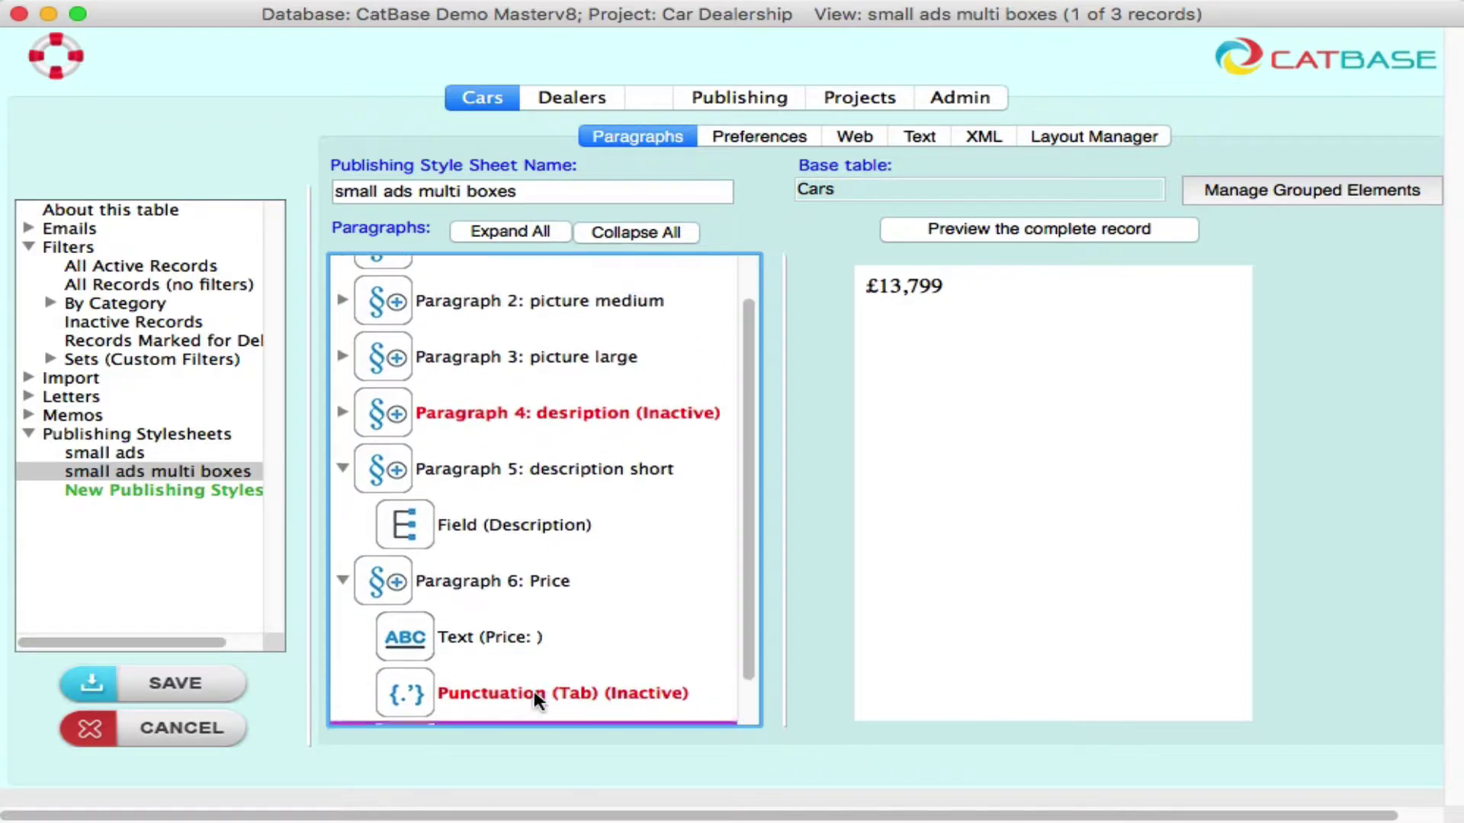
{"action": "left_click_drag", "start_coordinate": [753, 671], "coordinate": [759, 755]}
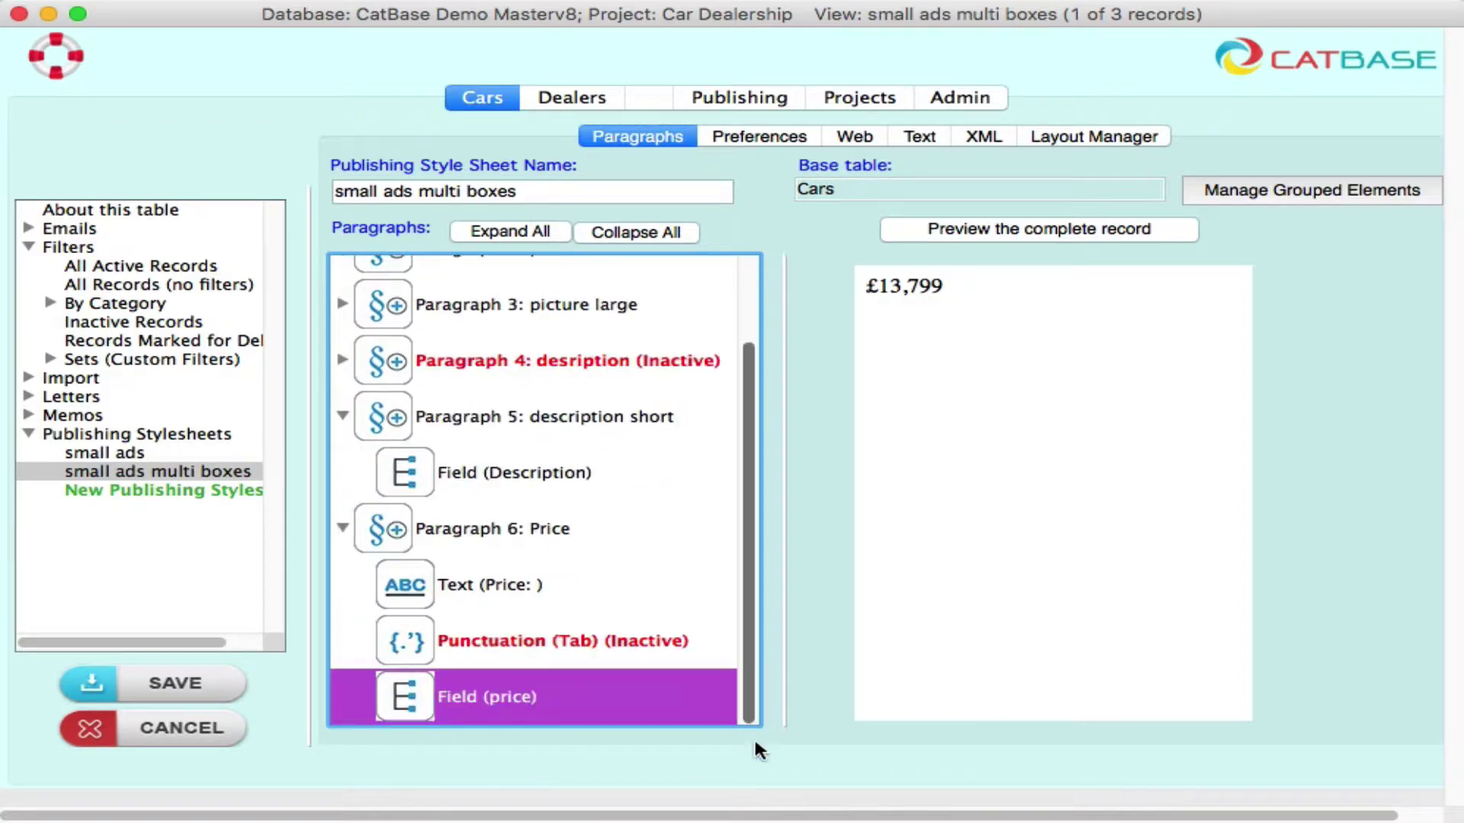
{"action": "double_click", "coordinate": [466, 701]}
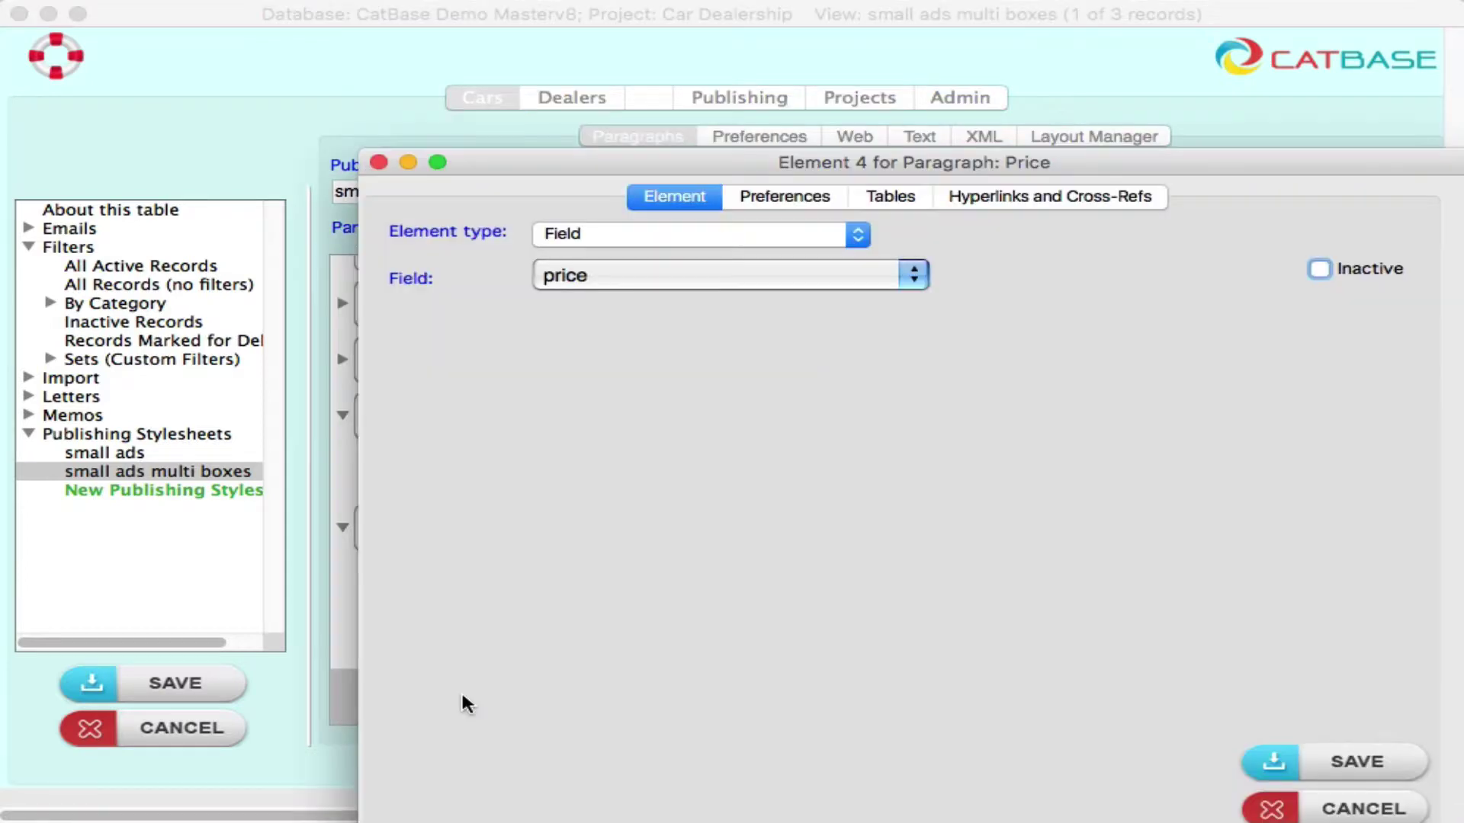
{"action": "left_click", "coordinate": [782, 198]}
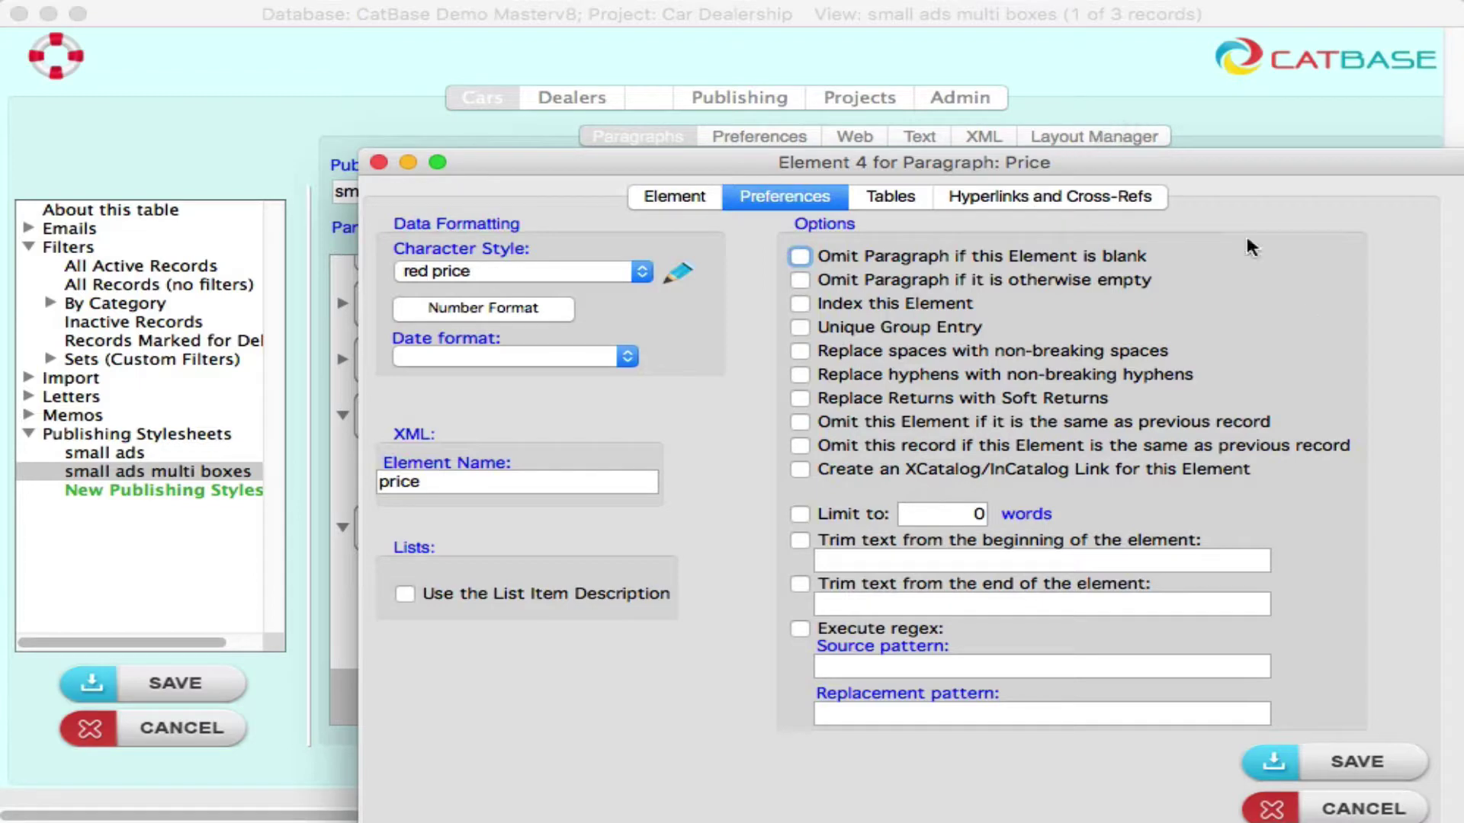
{"action": "left_click", "coordinate": [1392, 809]}
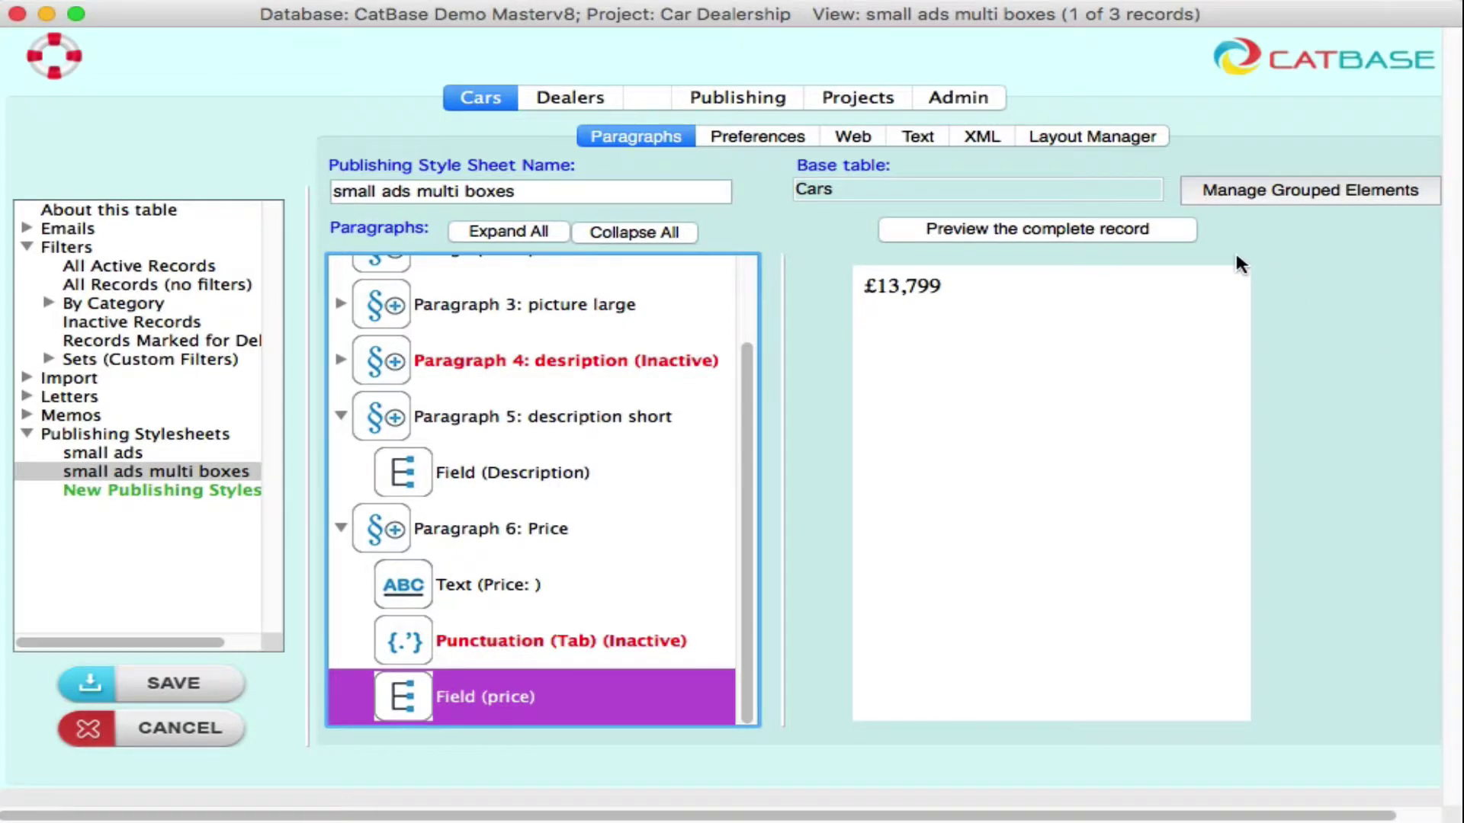
- In the Dealers table, show the Cars records related to Red Line Autos and bring their list window into view
{"action": "left_click", "coordinate": [546, 99]}
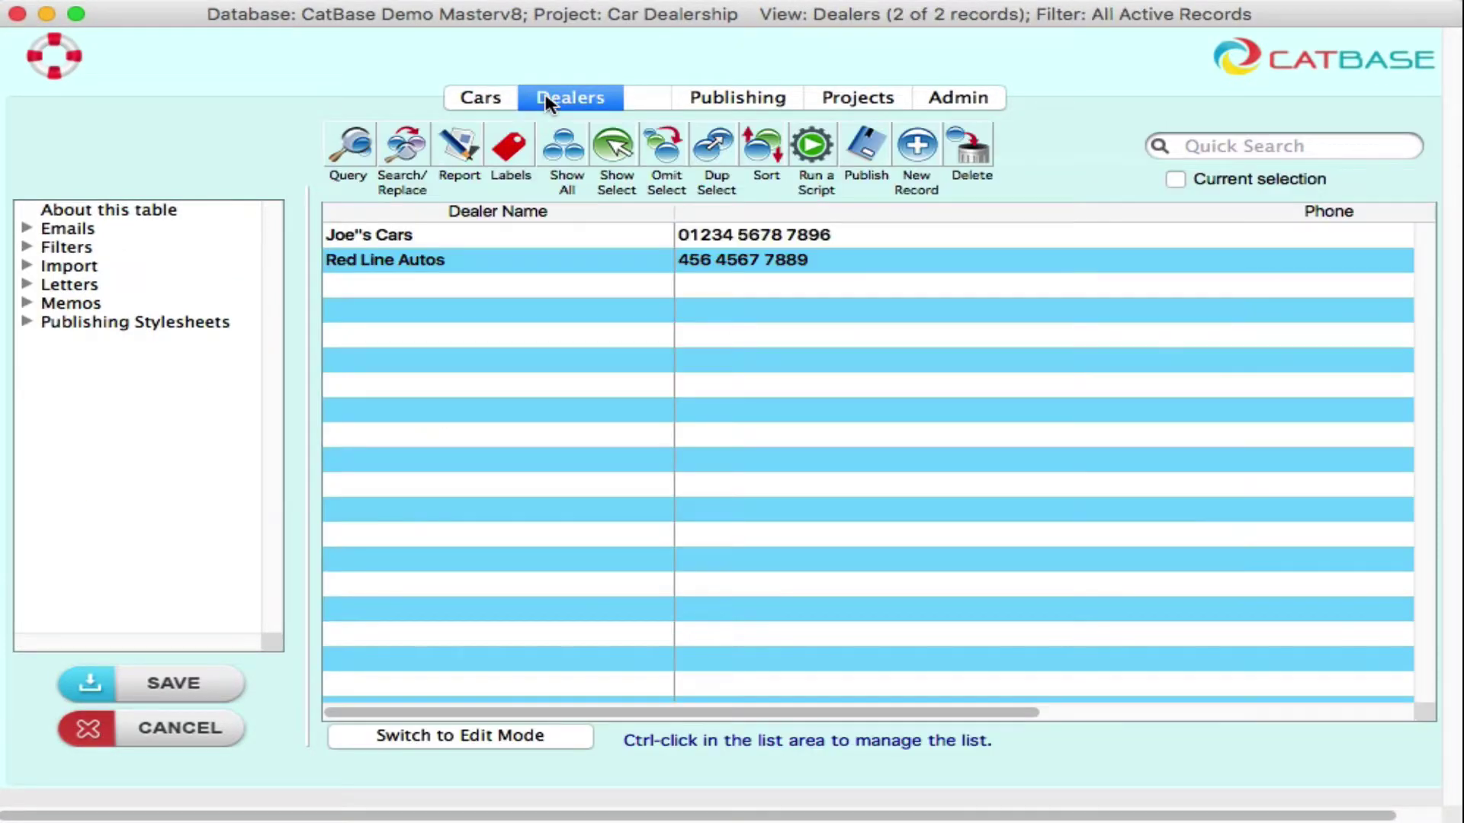
{"action": "left_click", "coordinate": [485, 262]}
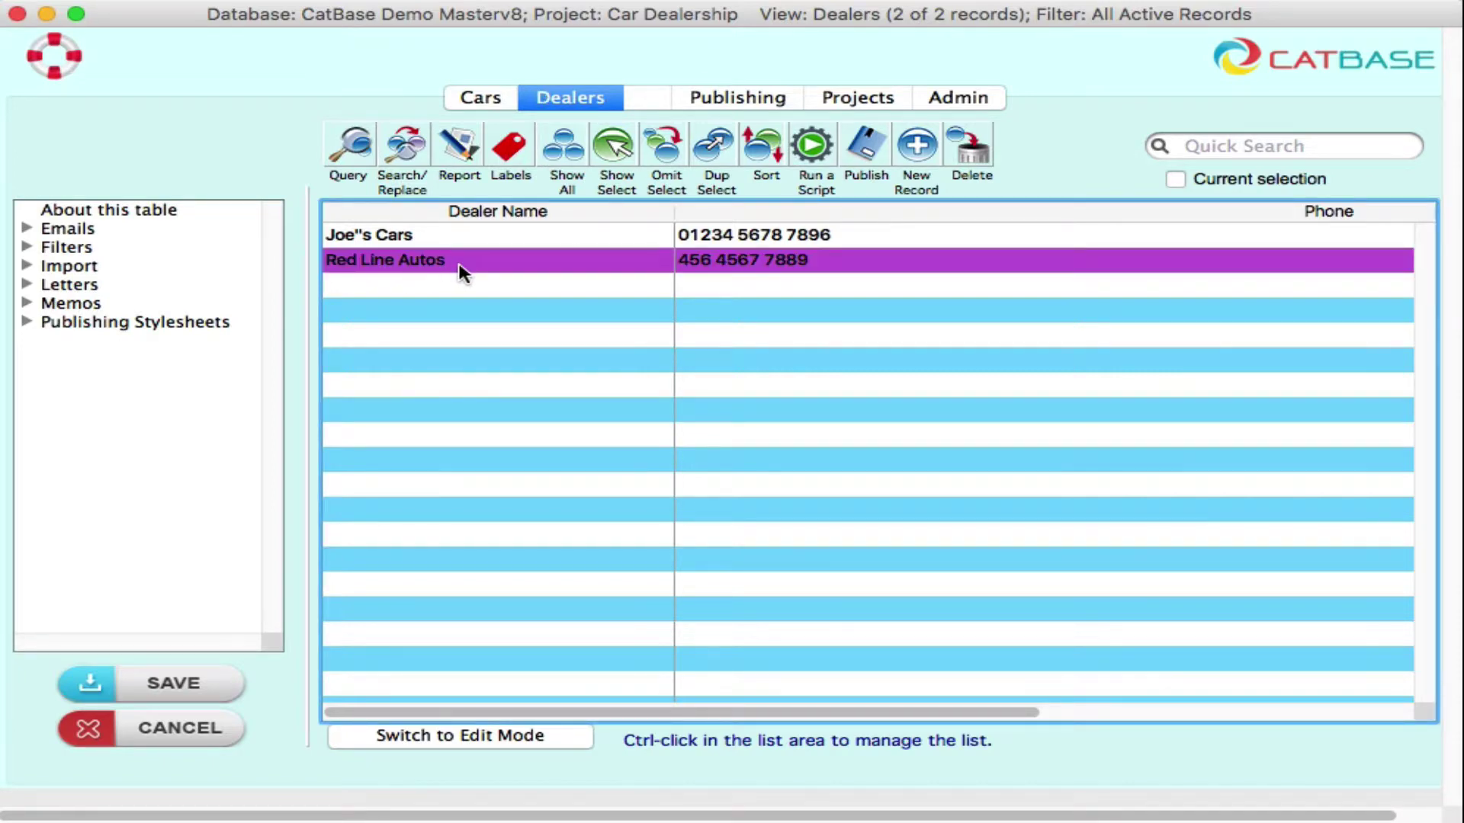
{"action": "left_click", "coordinate": [461, 272], "text": "ctrl"}
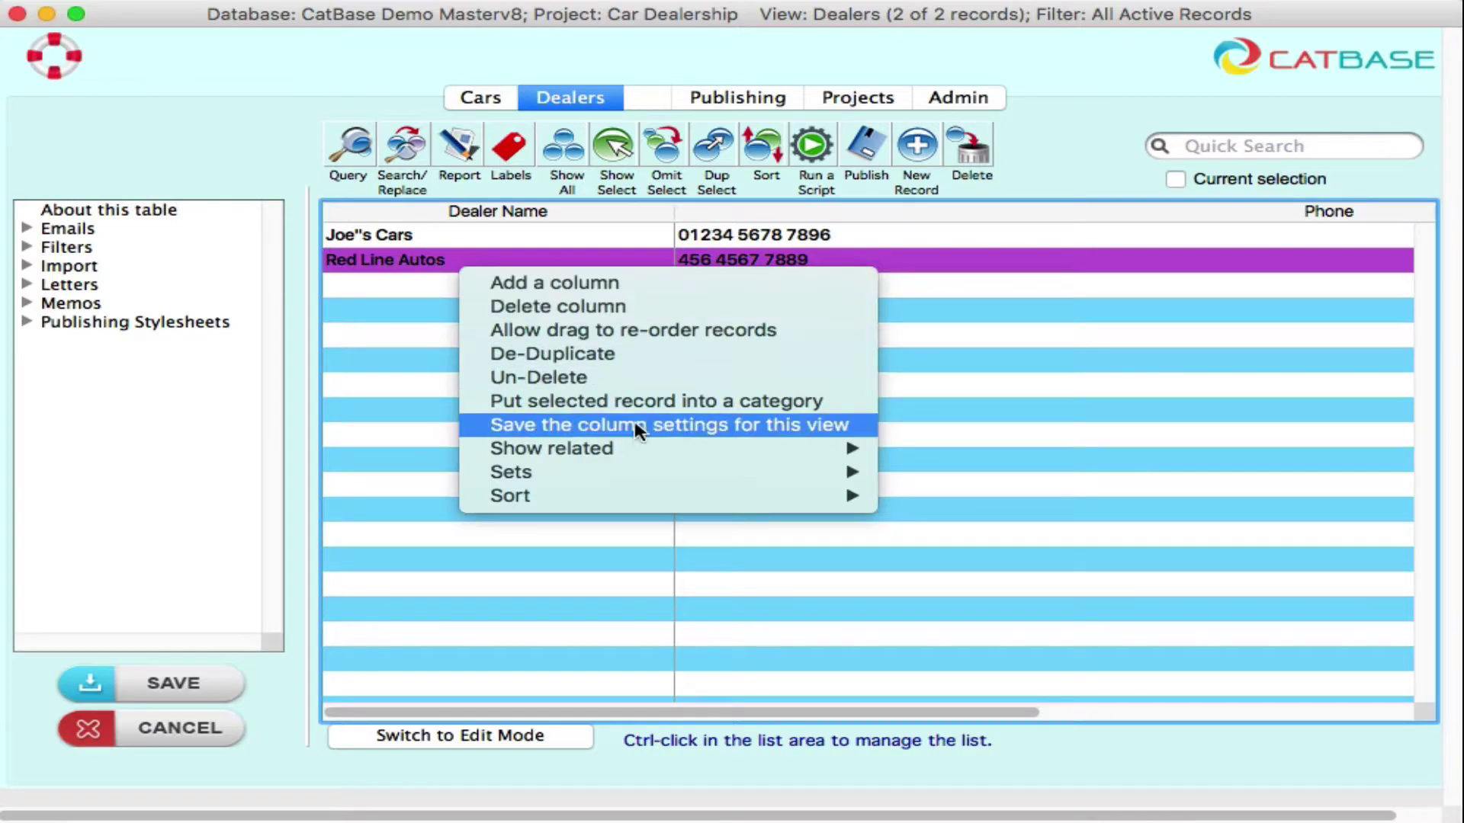
{"action": "mouse_move", "coordinate": [639, 450]}
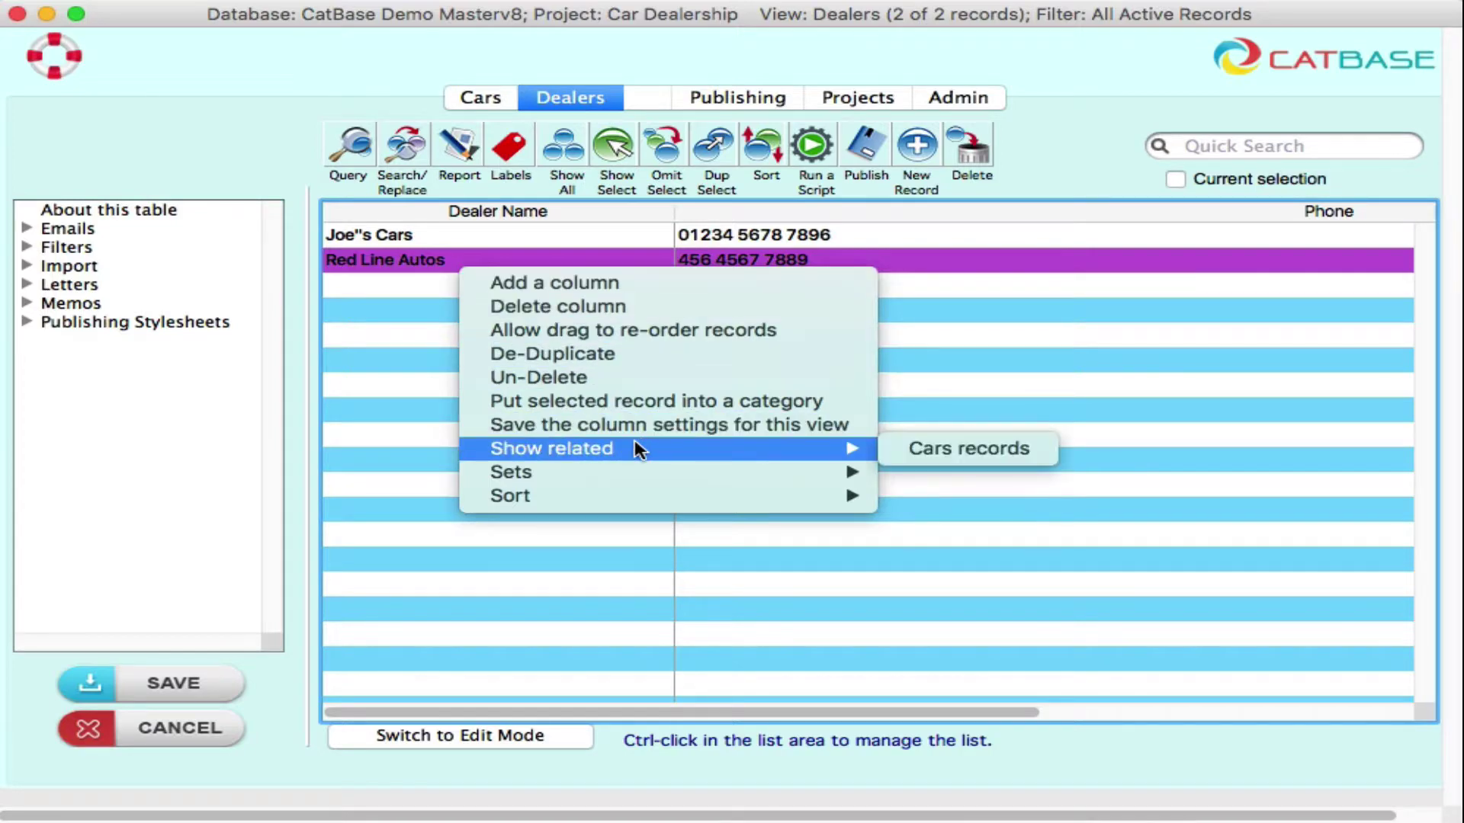
{"action": "left_click", "coordinate": [949, 453]}
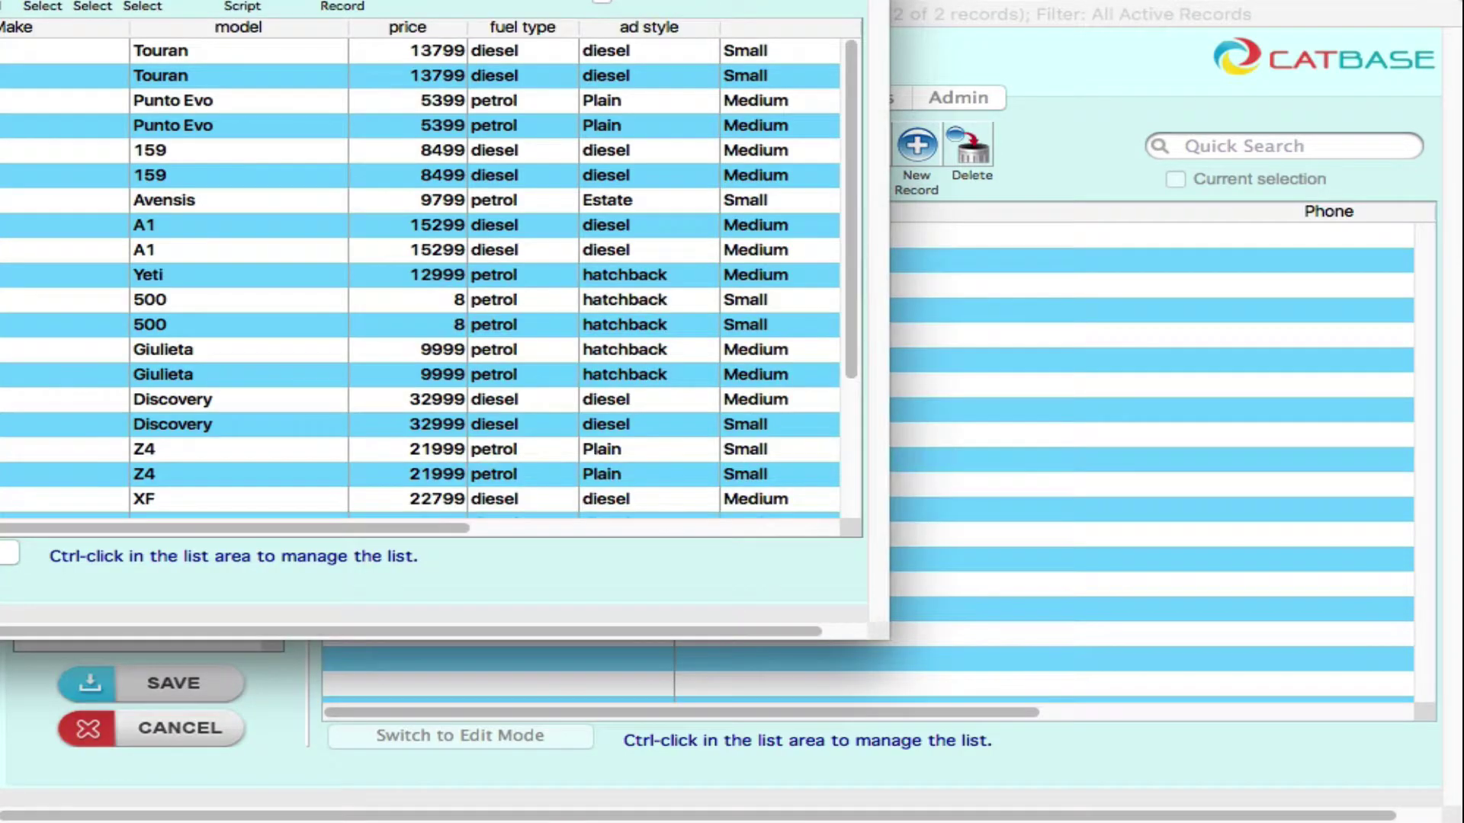
{"action": "left_click_drag", "start_coordinate": [0, 0], "coordinate": [208, 19]}
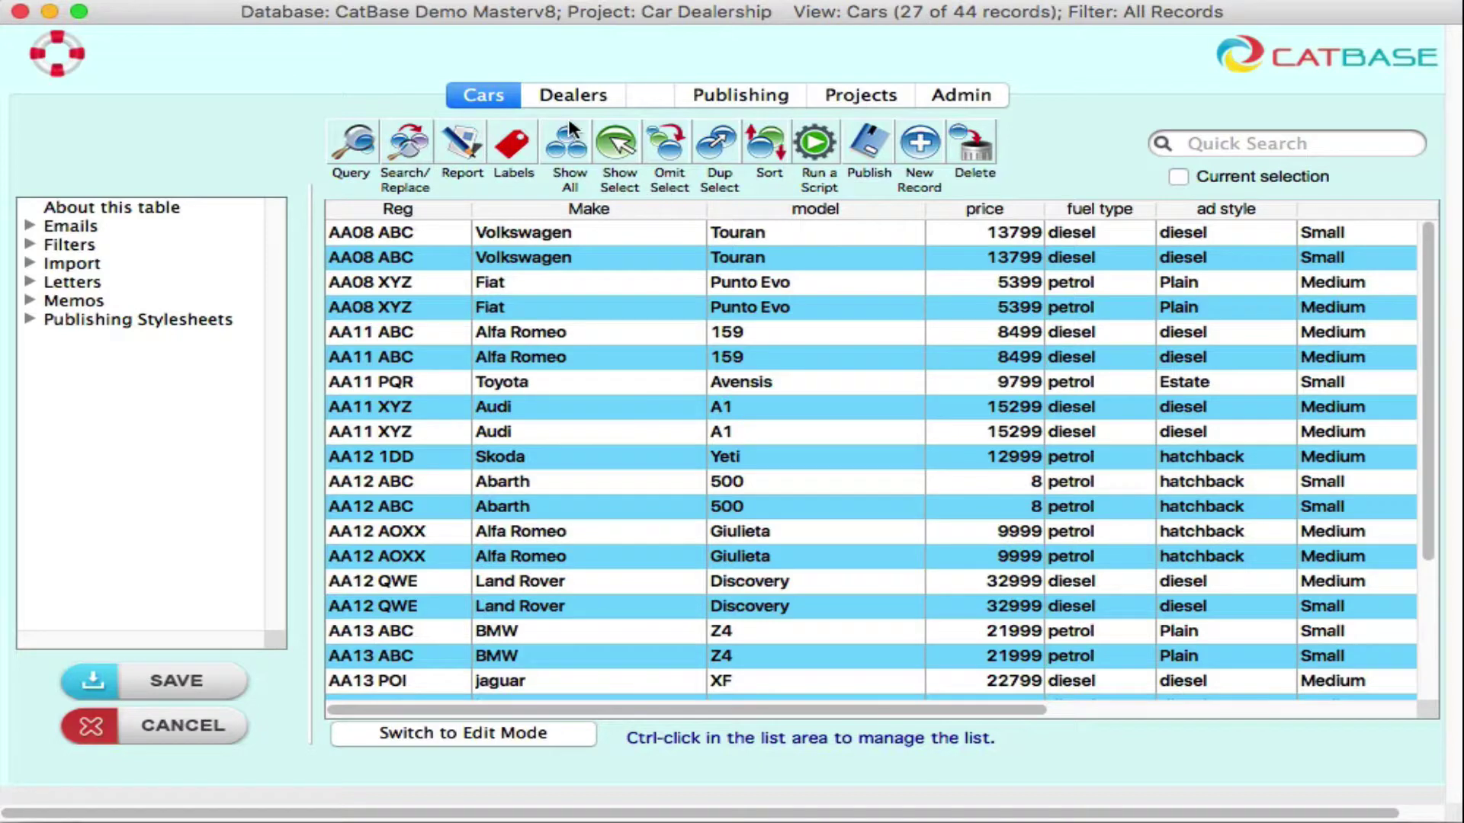
- Publish the listed cars with the "small ads multi boxes" stylesheet to InDesign with Xtags
{"action": "left_click", "coordinate": [866, 138]}
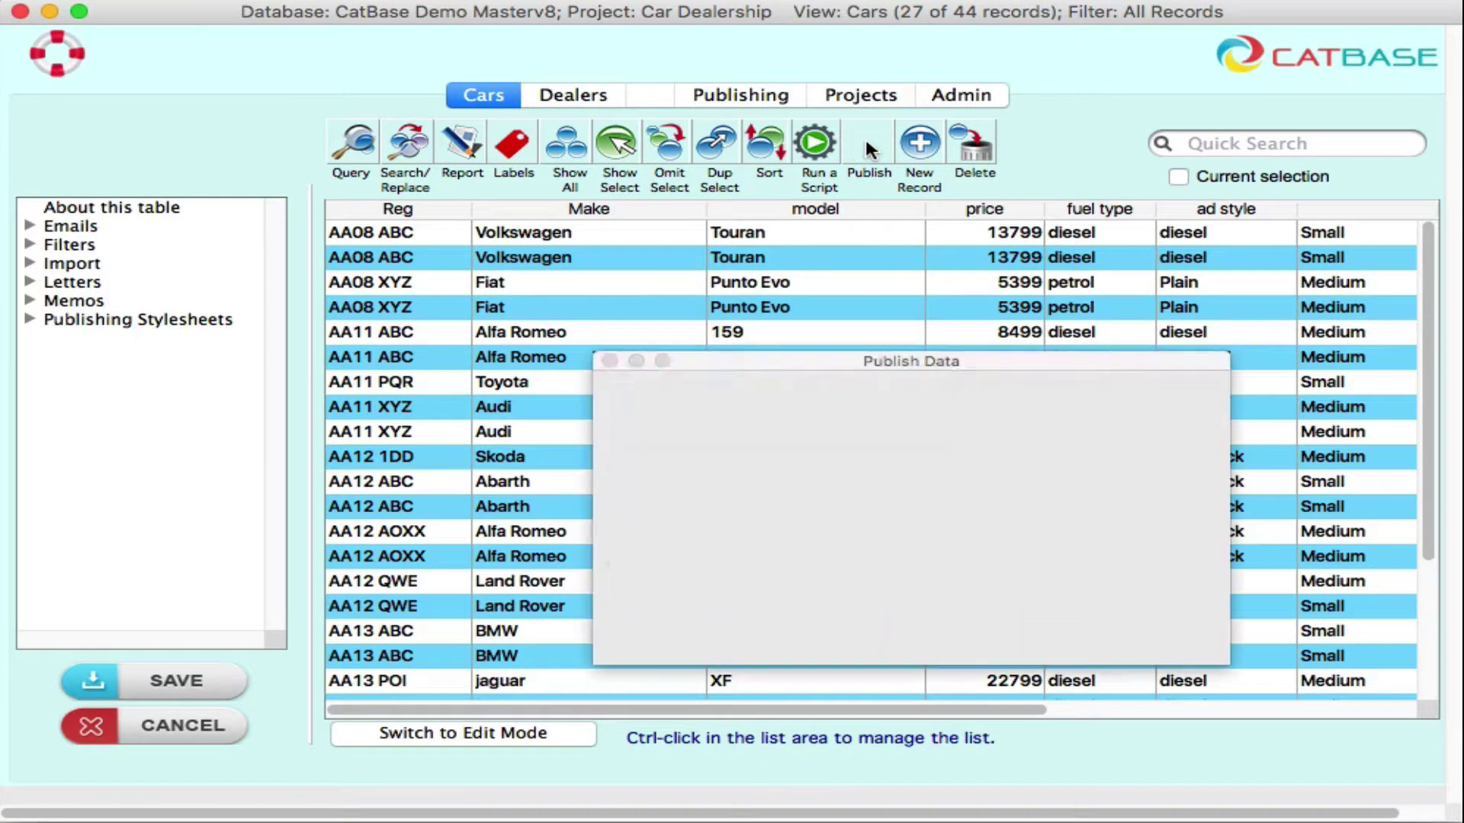
{"action": "left_click", "coordinate": [747, 435]}
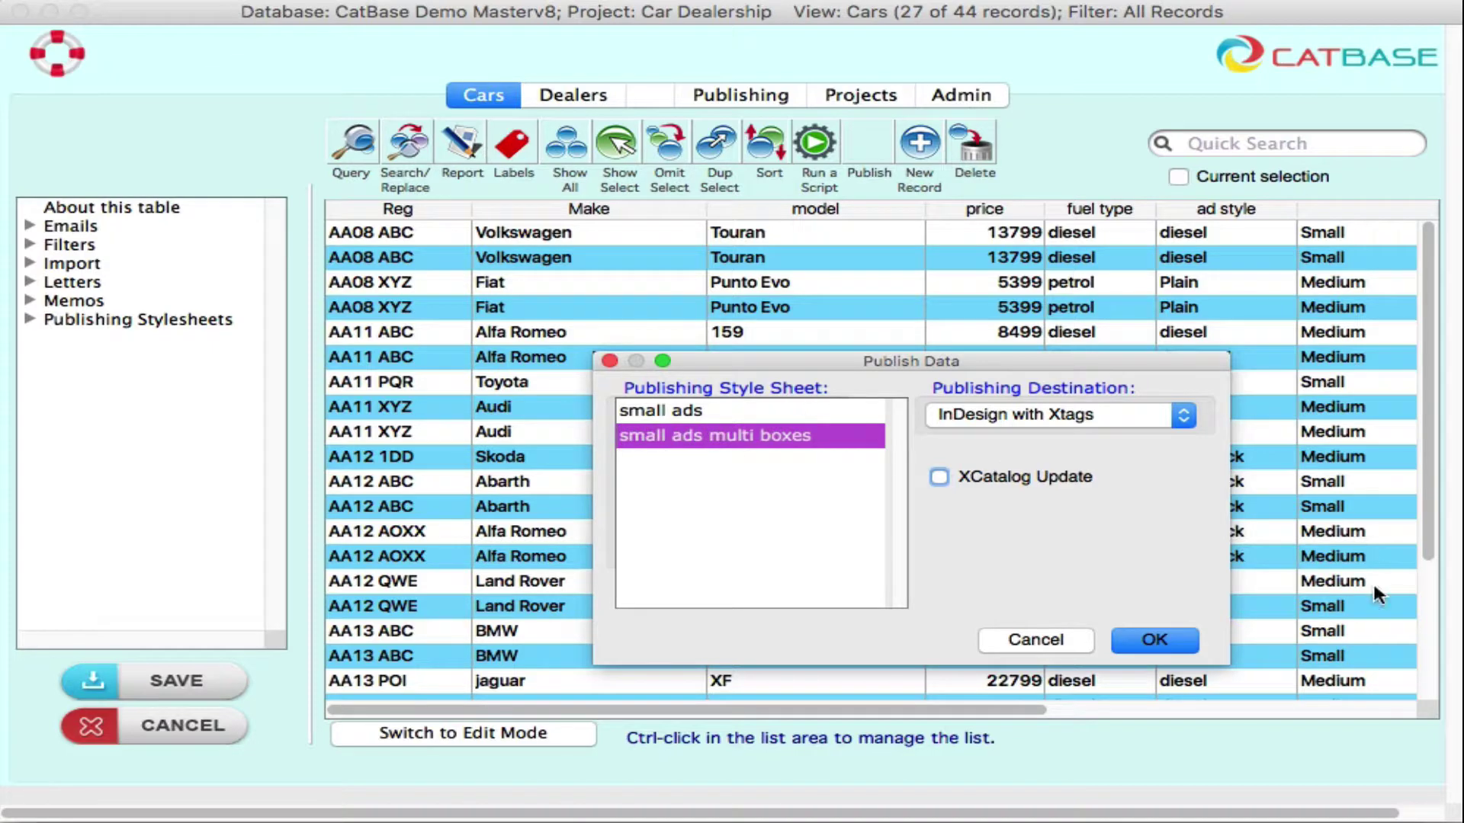
{"action": "left_click", "coordinate": [1152, 640]}
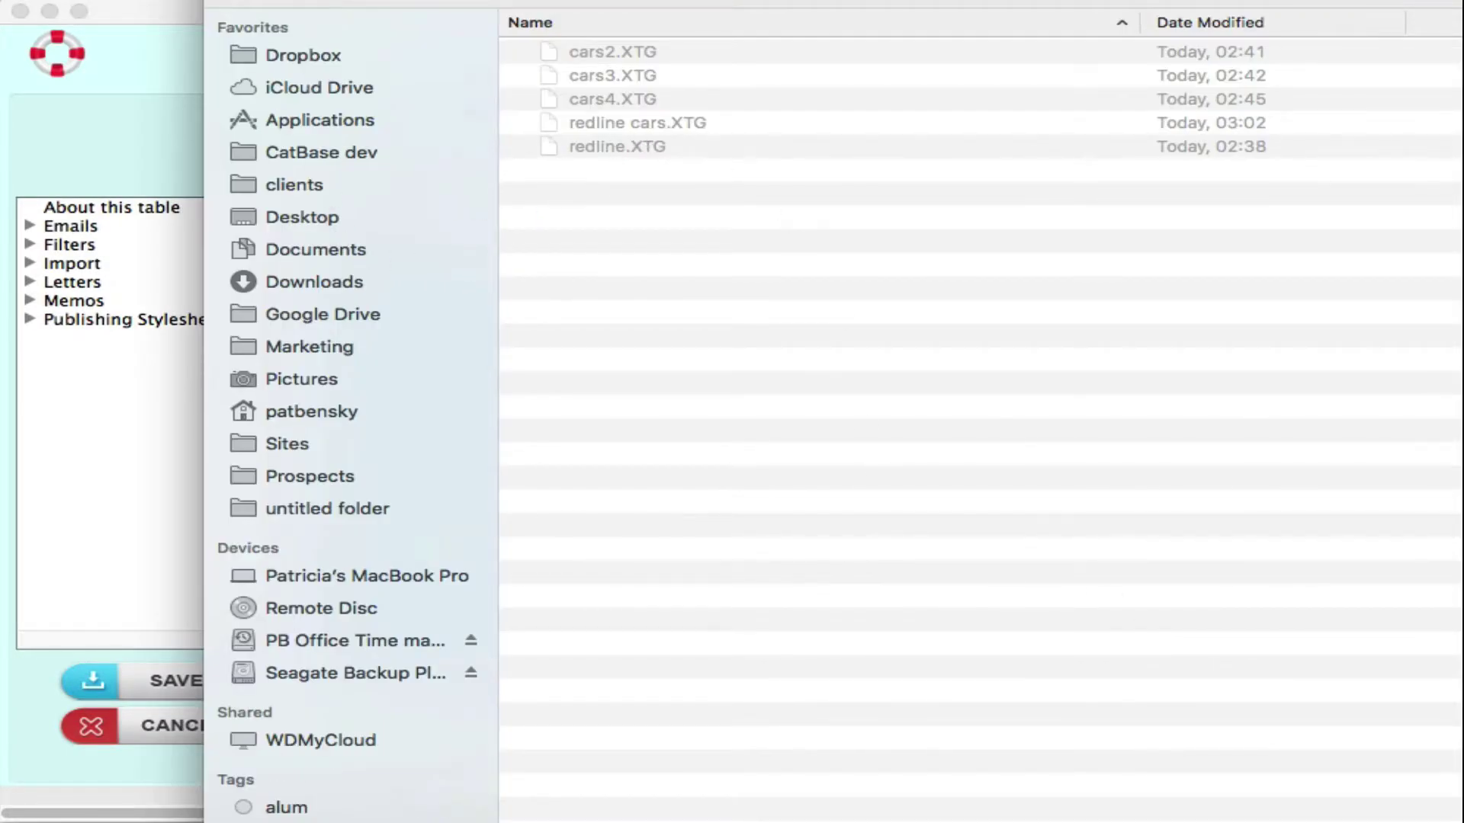
- Save the published data as redline2 in the Data Exports folder on the Desktop, and dismiss the completion message
{"action": "left_click", "coordinate": [333, 223]}
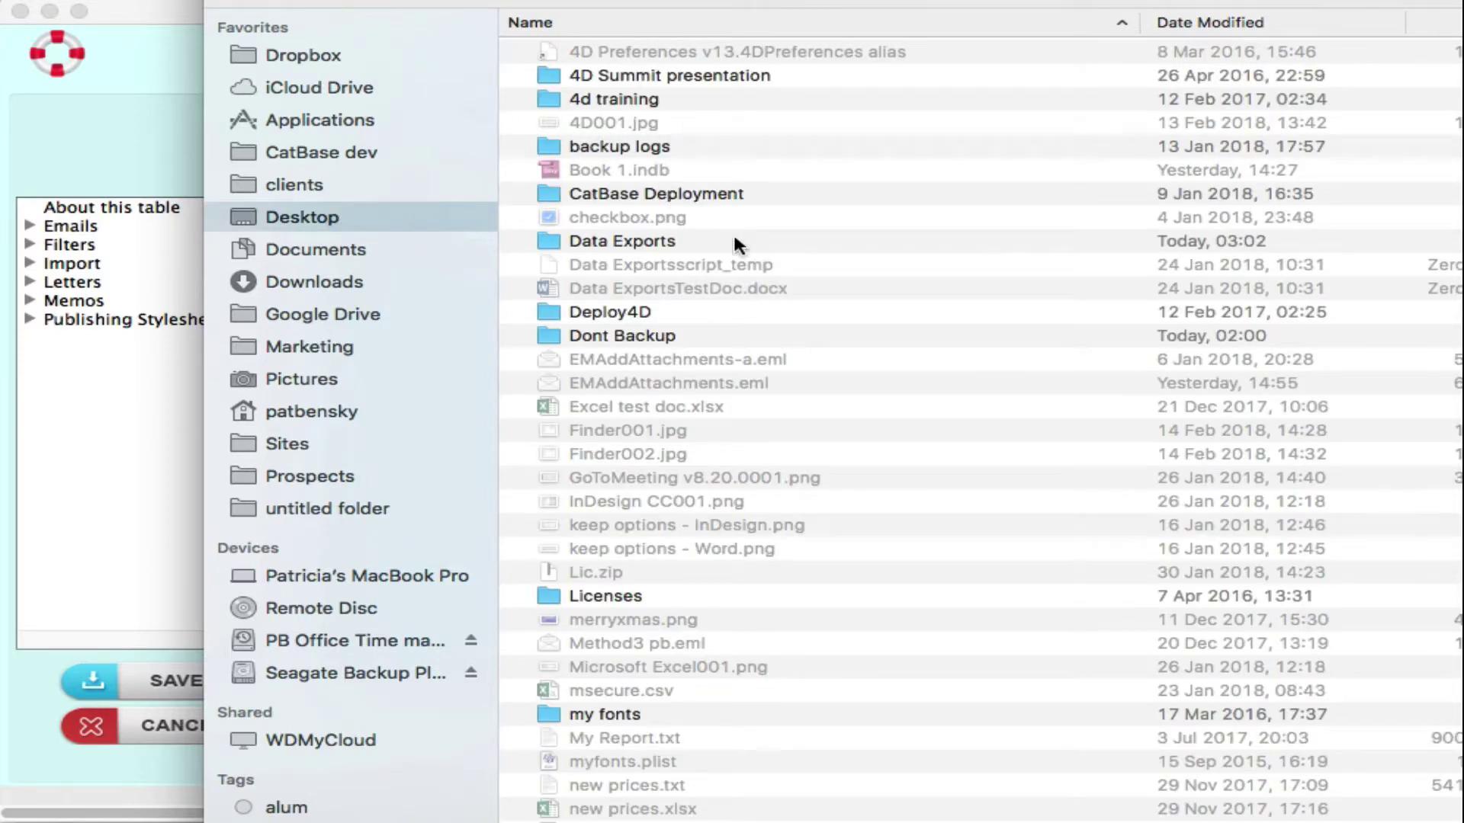
{"action": "left_click", "coordinate": [655, 244]}
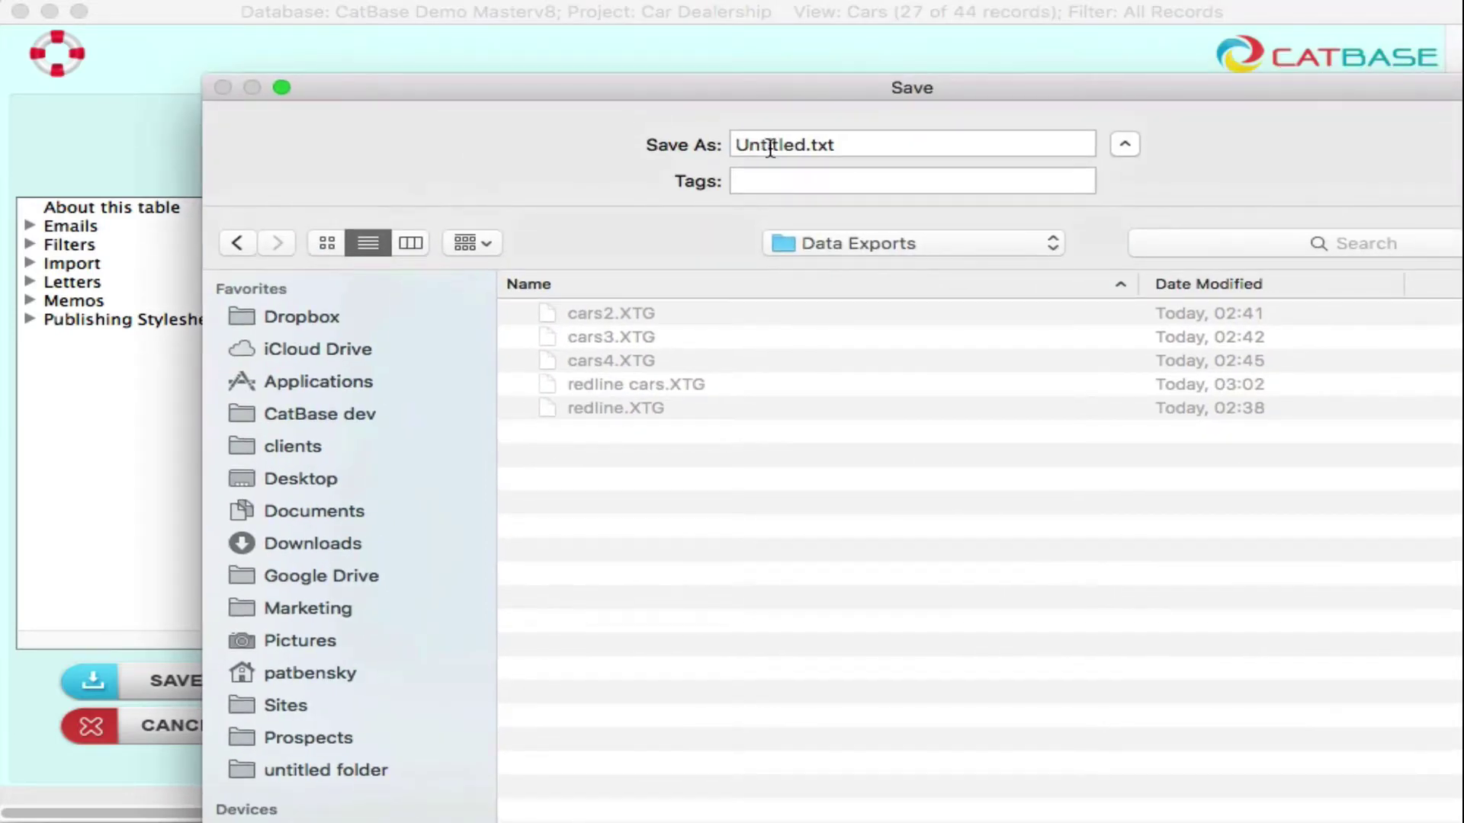
{"action": "type", "text": "redline"}
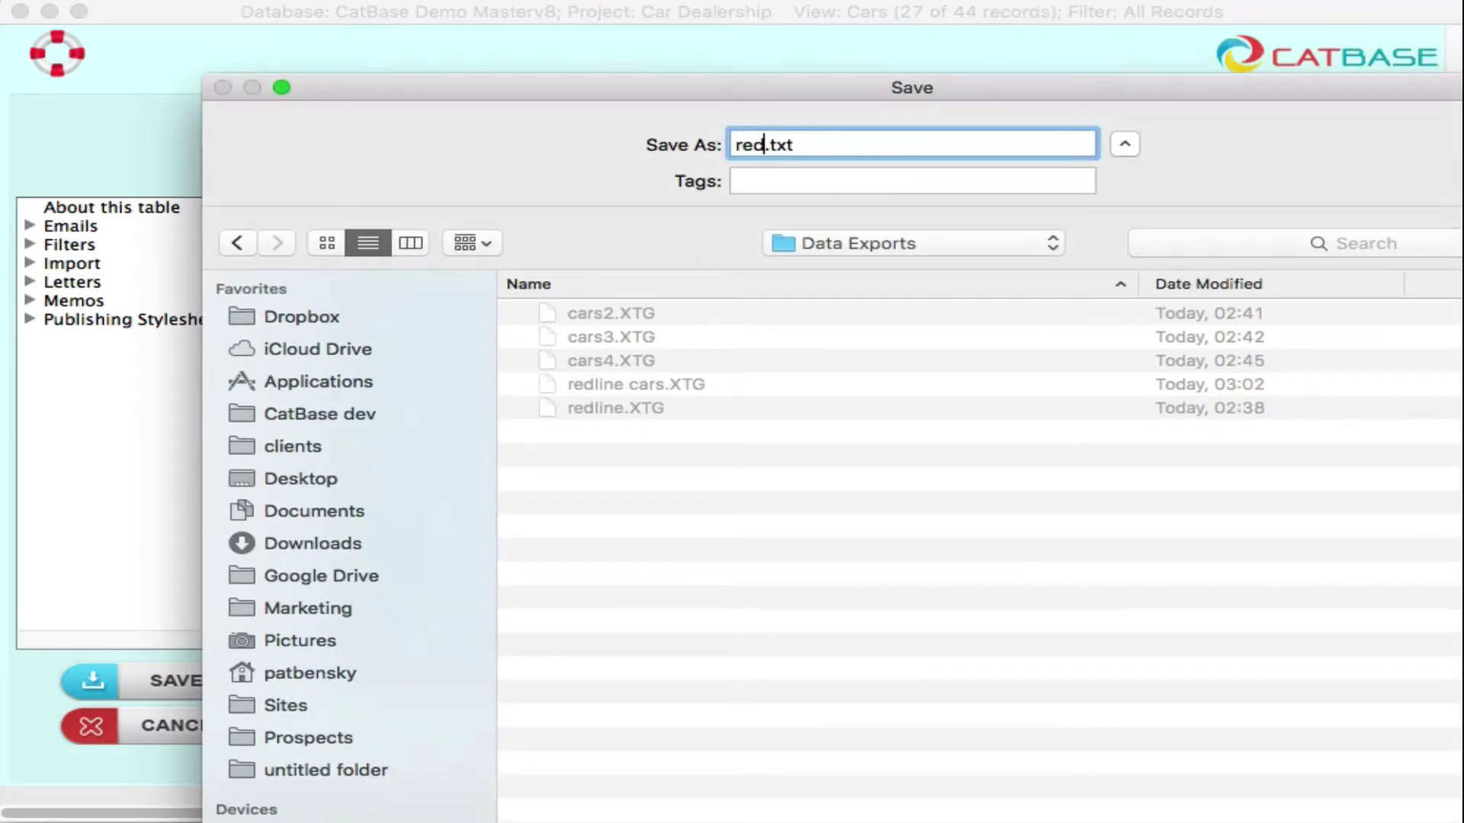
{"action": "type", "text": "2"}
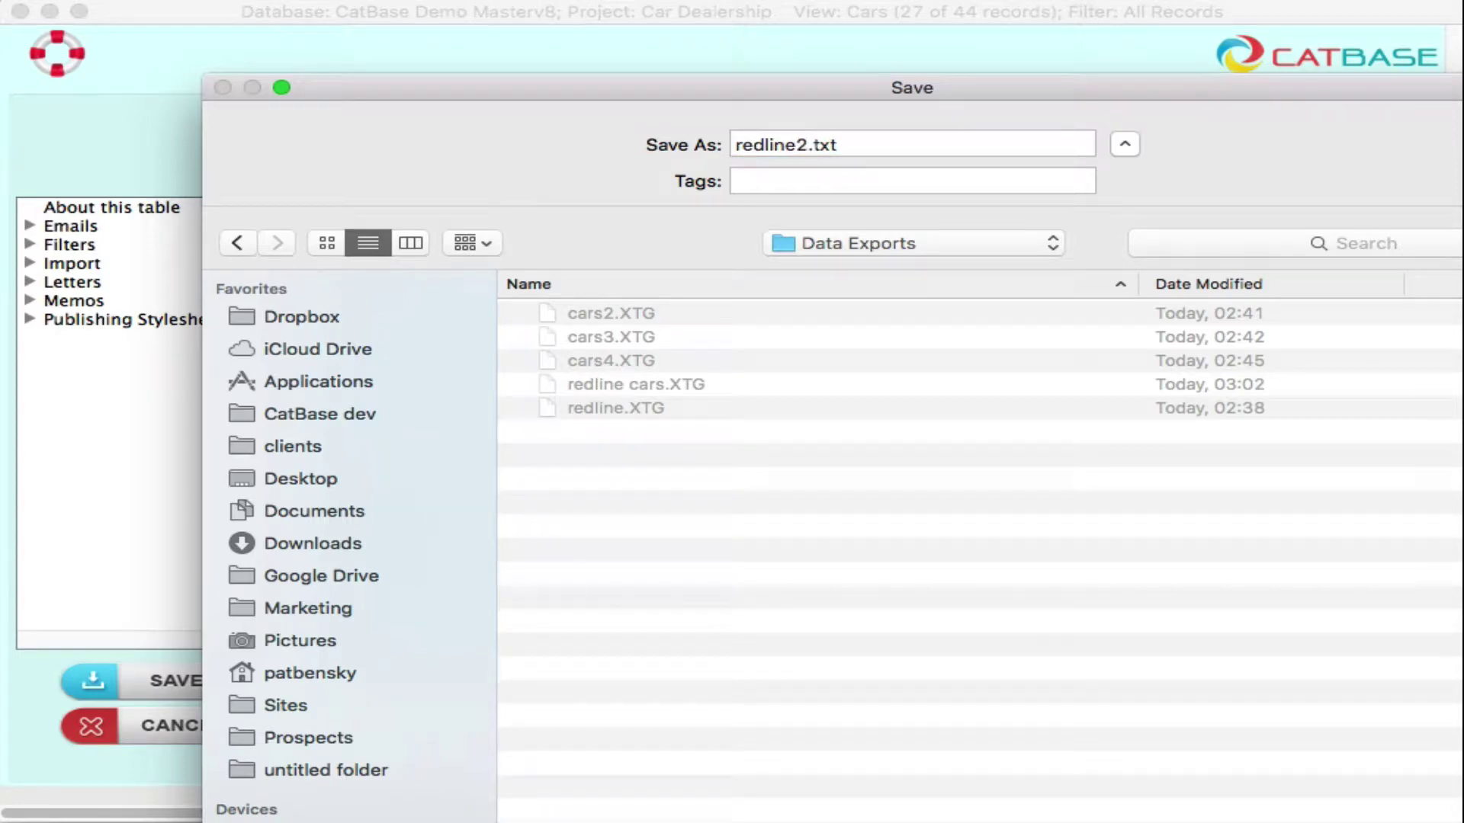
{"action": "key", "text": "Return"}
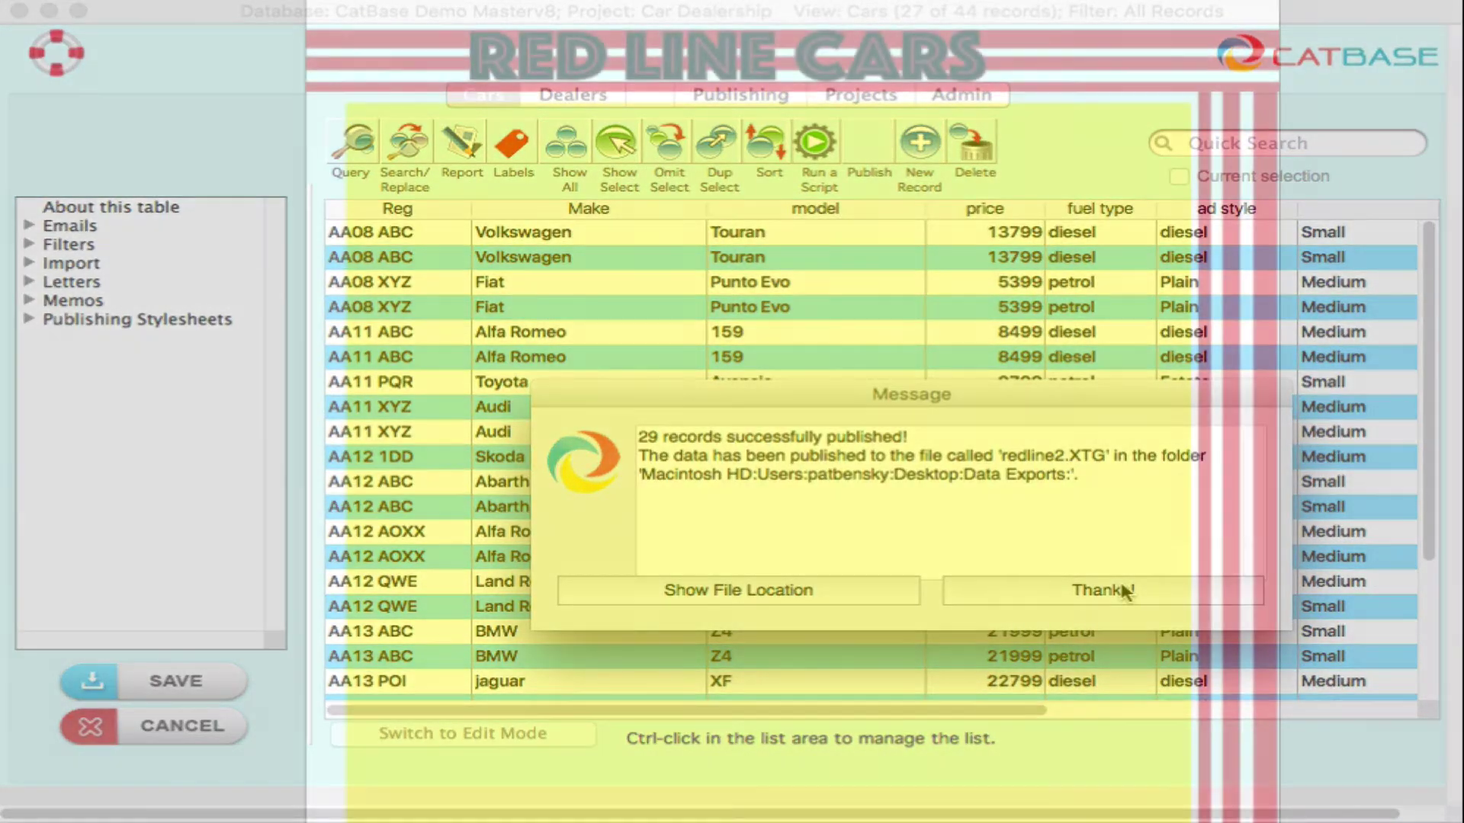
{"action": "left_click", "coordinate": [1121, 591]}
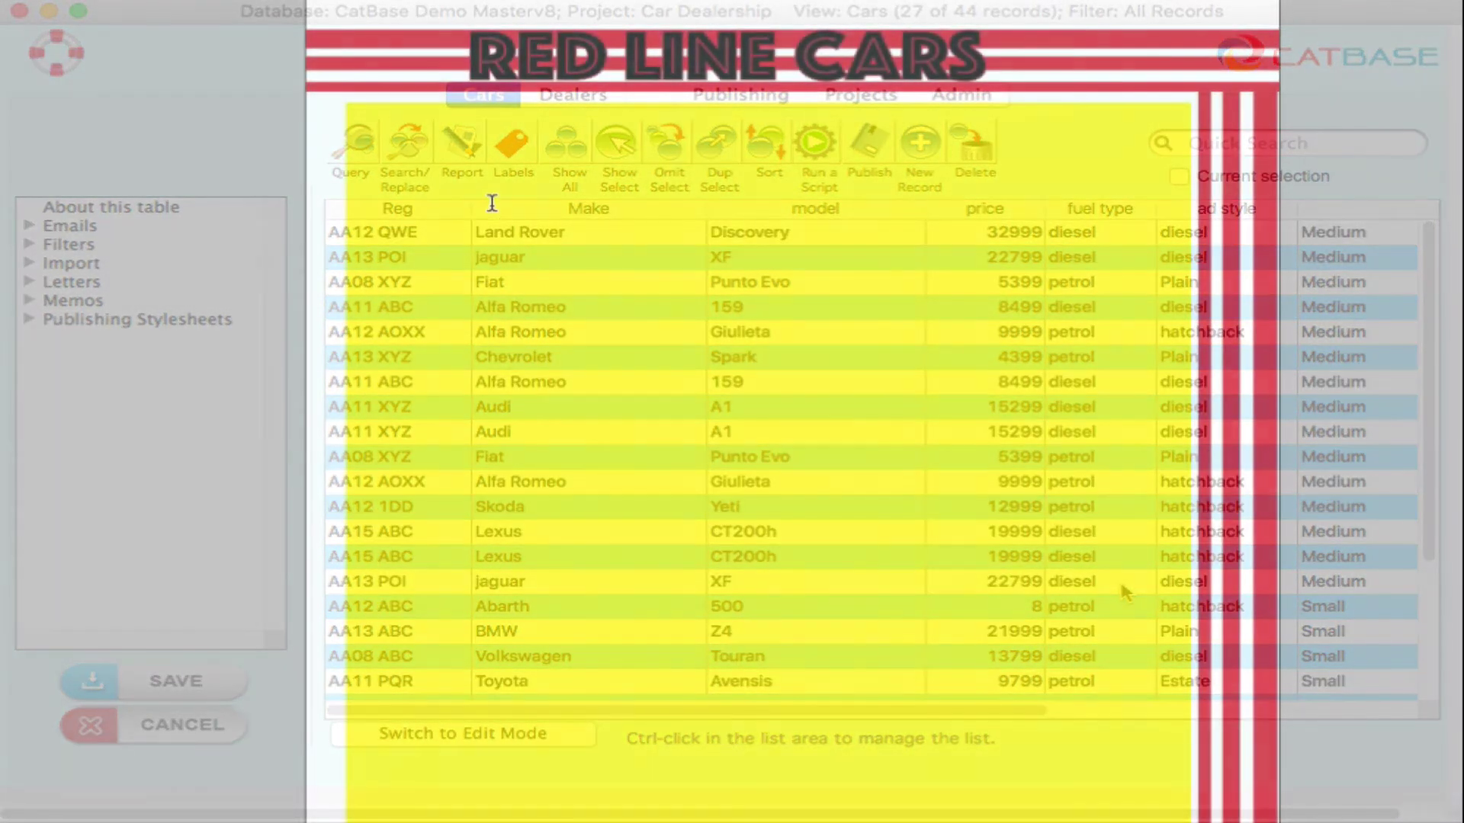